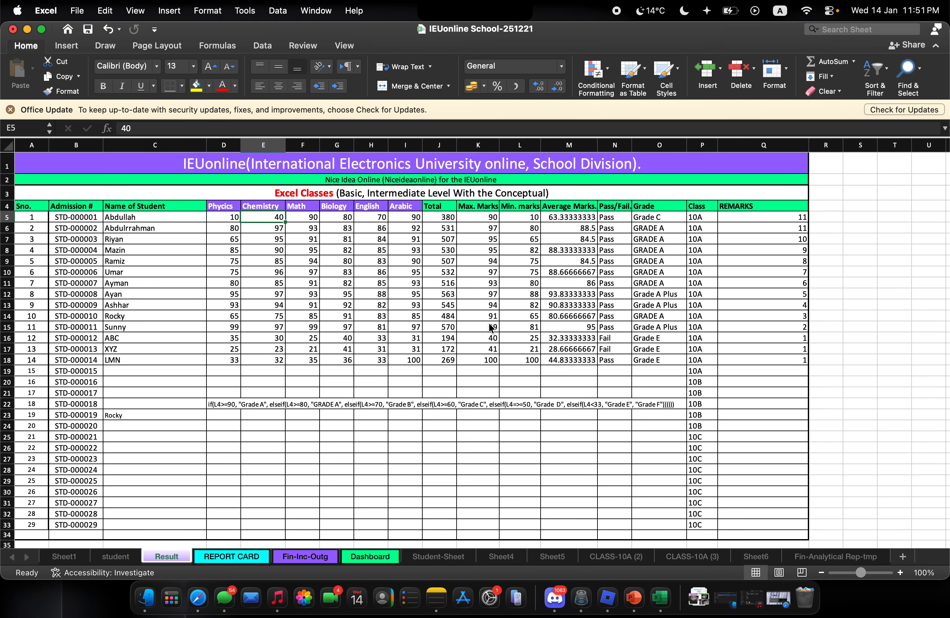
Step: Set the Chemistry, Math, Biology, English and Arabic marks of the first student in row 5 to 10 each
type("10")
key("Tab")
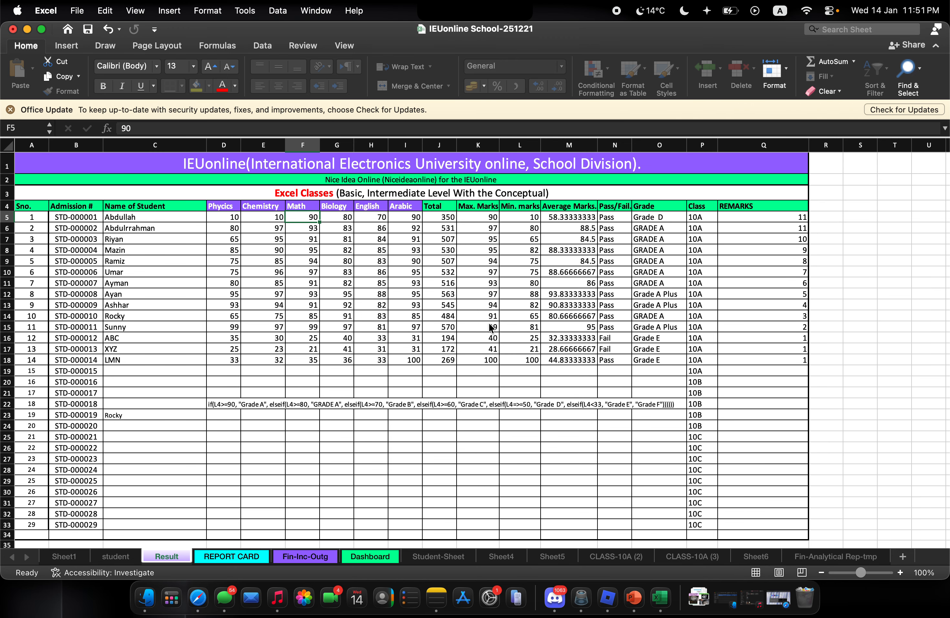
type("10")
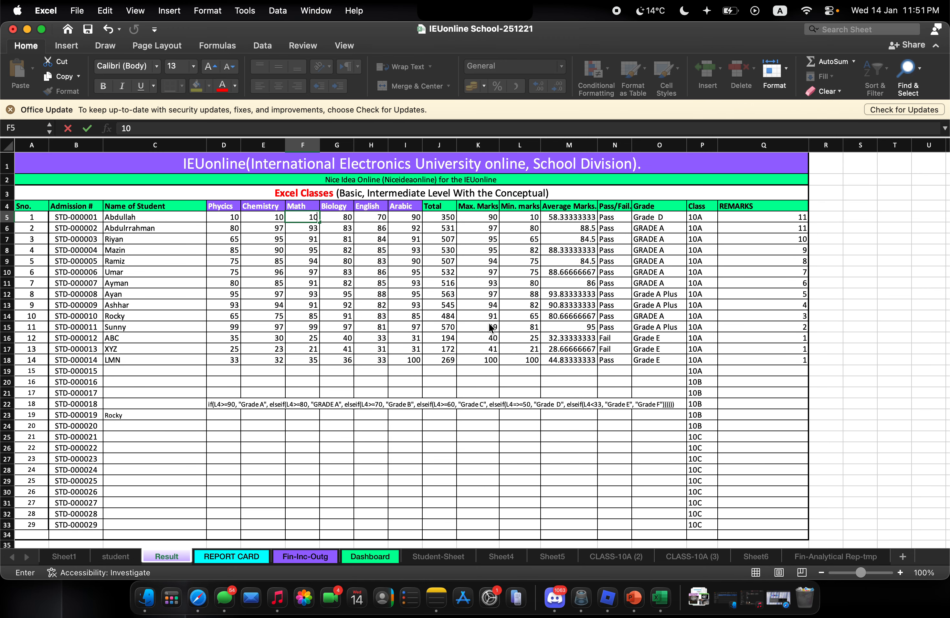
key("Tab")
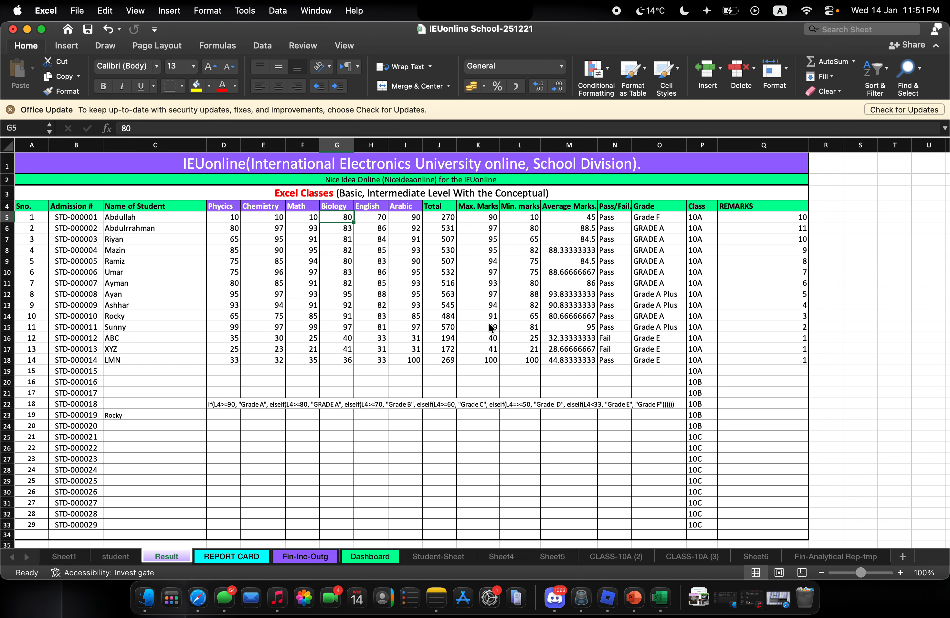
type("10")
key("Tab")
type("10")
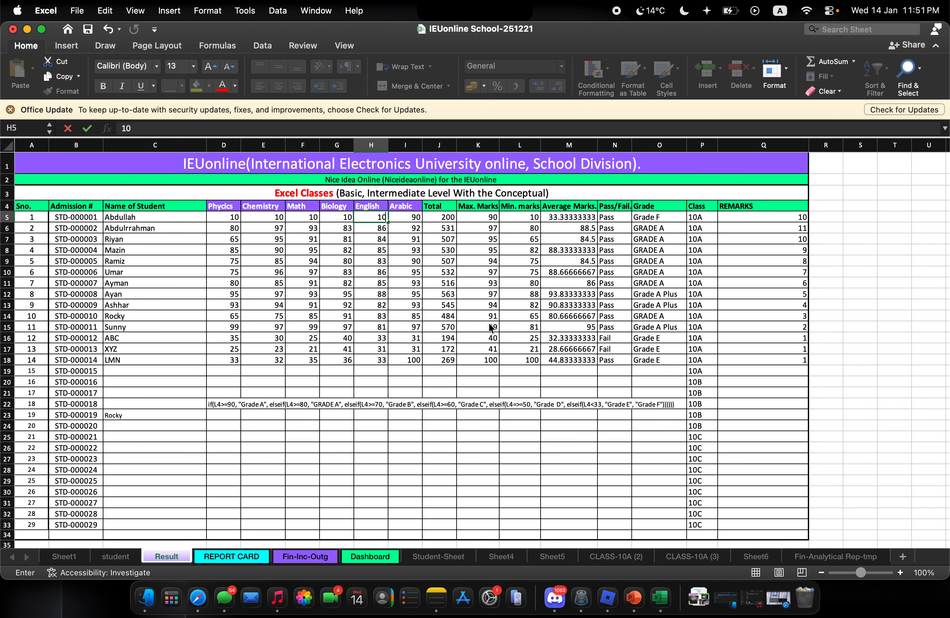
key("Tab")
type("10")
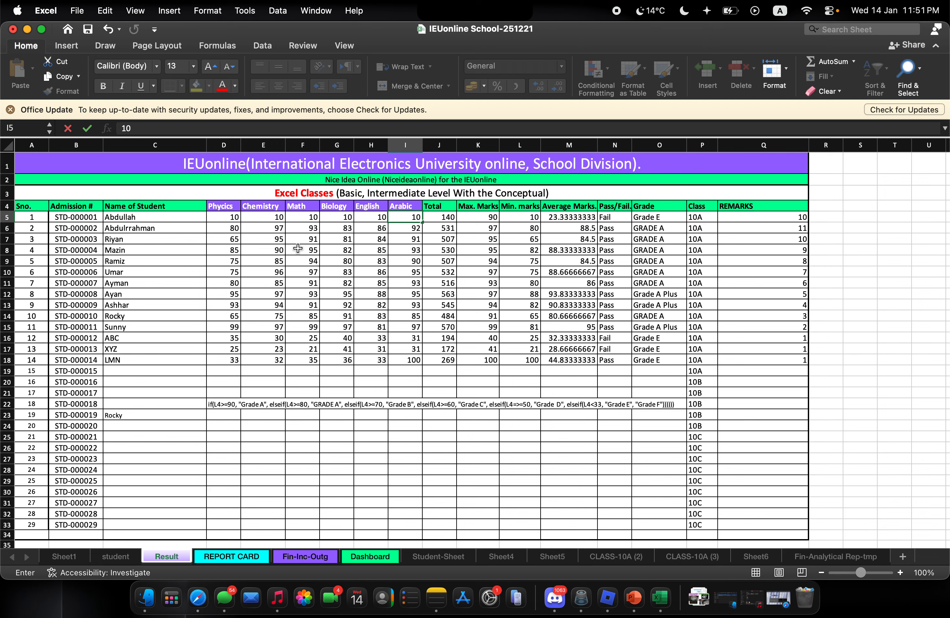
key("Return")
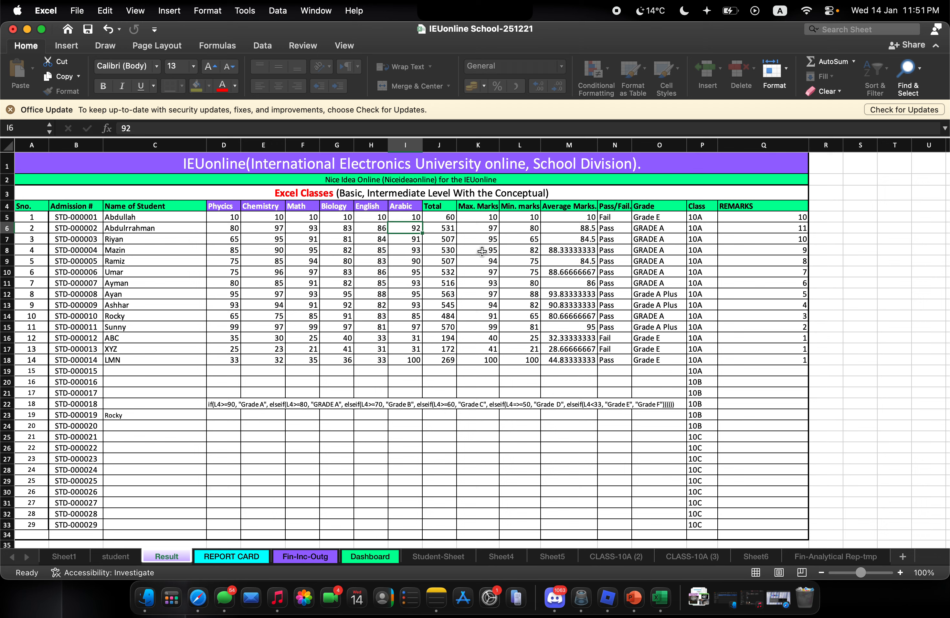
Step: Examine the first student's marks in row 5 and the formulas behind the Total and Max. Marks cells
left_click(443, 216)
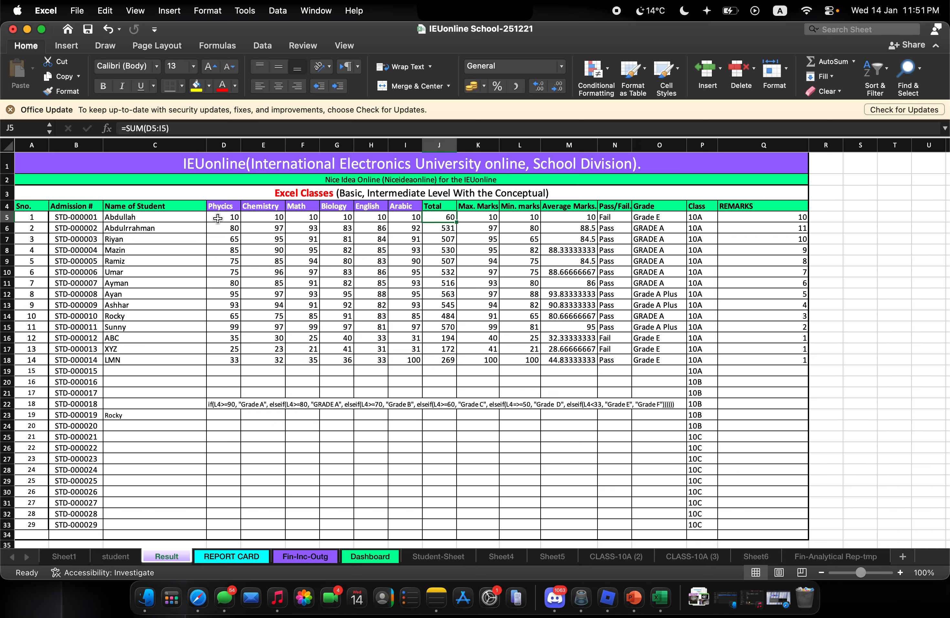
left_click_drag(75, 217, 75, 228)
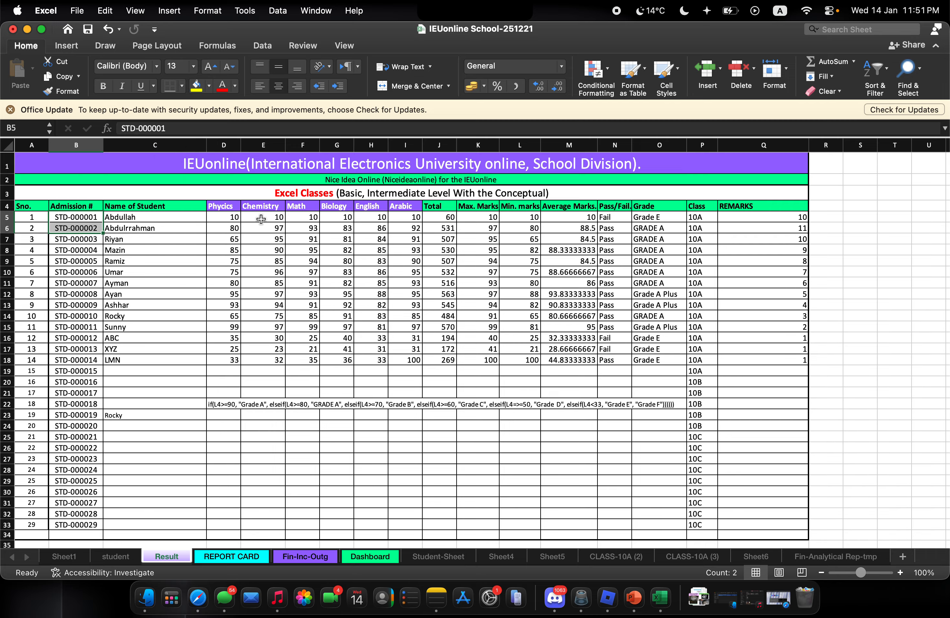
left_click(226, 218)
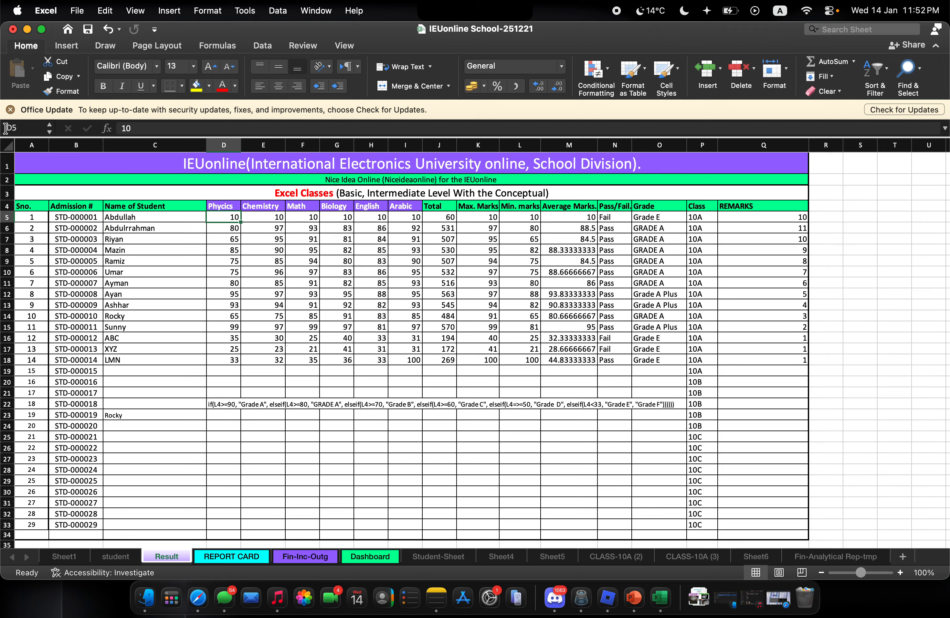
left_click(409, 217)
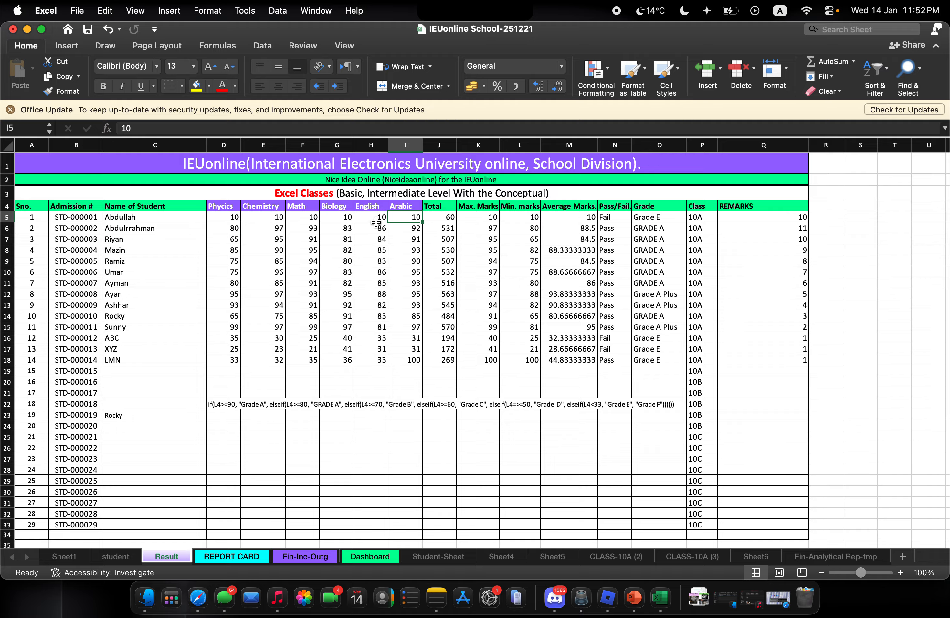
left_click(463, 216)
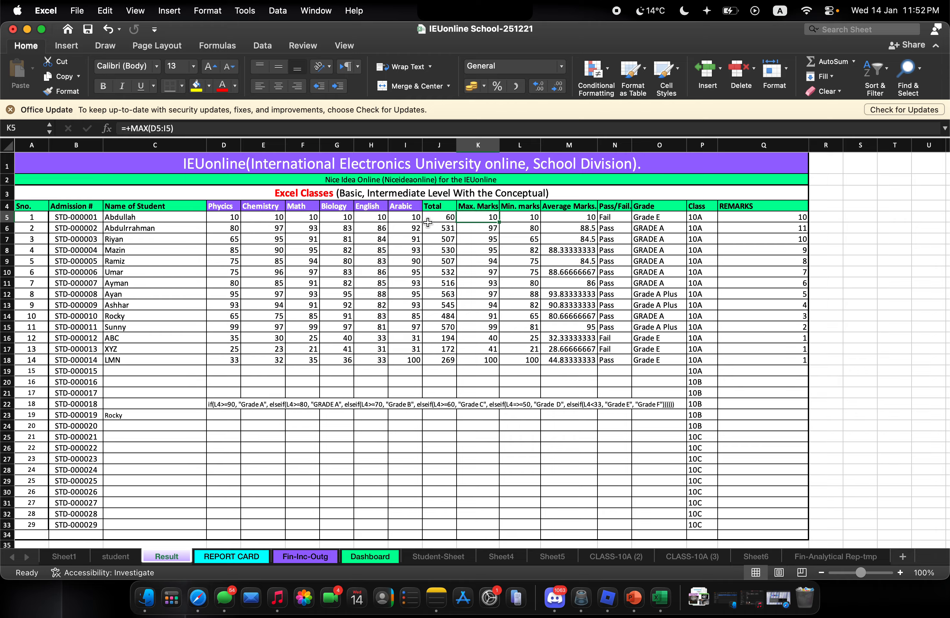
Step: Replace the first student's Total in J5 with the typed-number sum +10+10+10+10+10+10 and inspect the stored formula
left_click(442, 216)
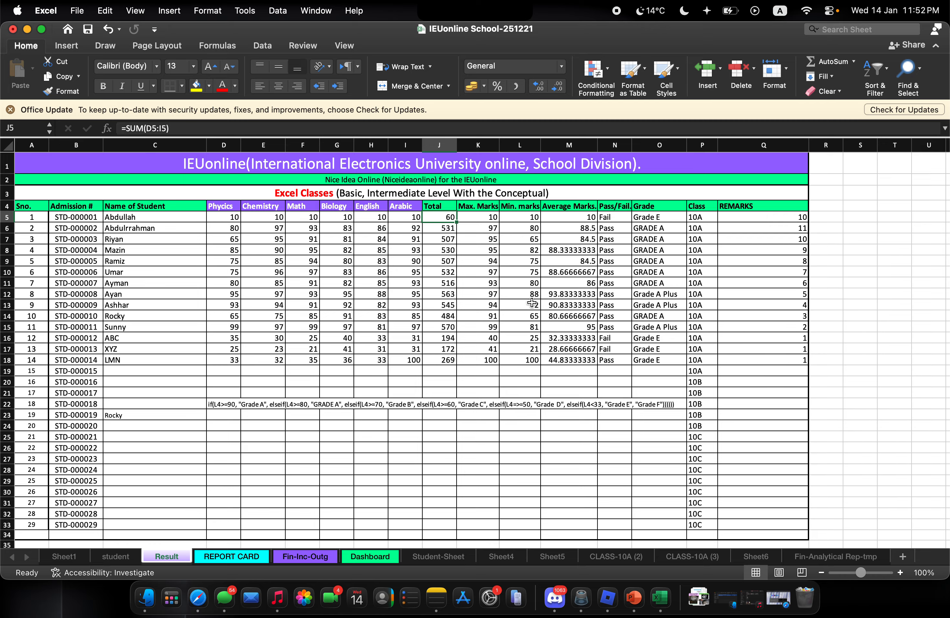
type("+")
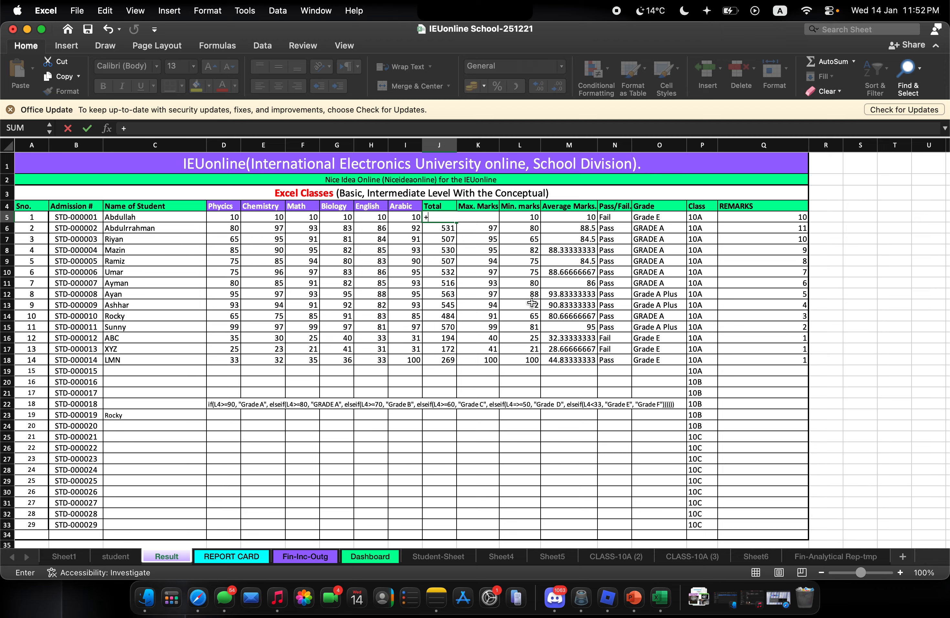
type("10+10+10+10+10")
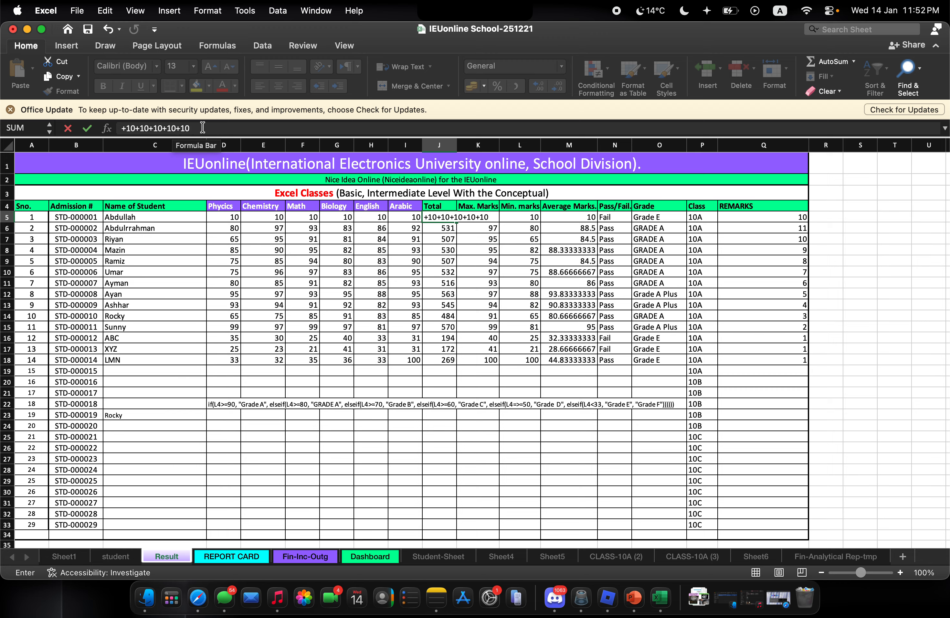
type("+10")
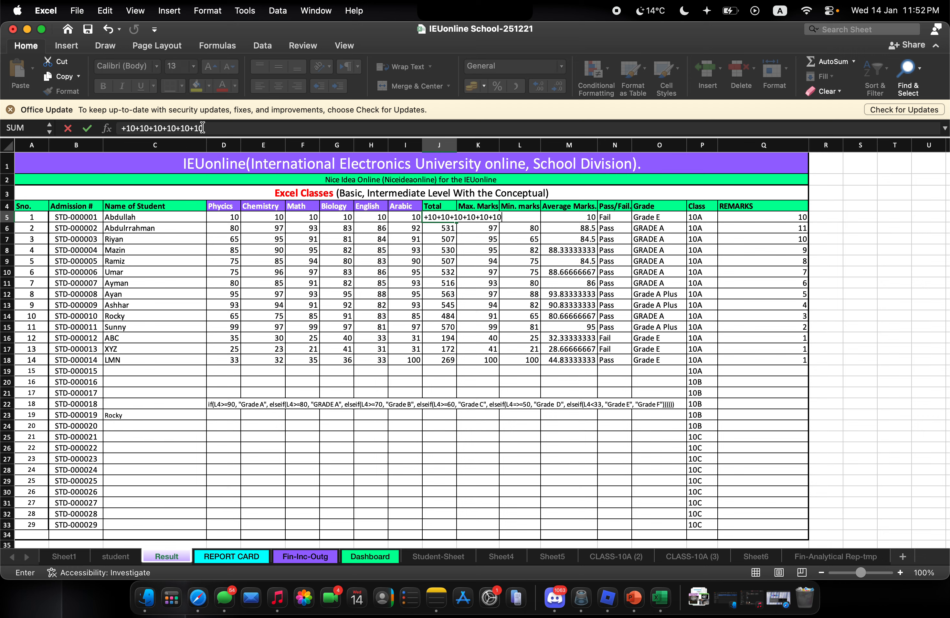
key("Return")
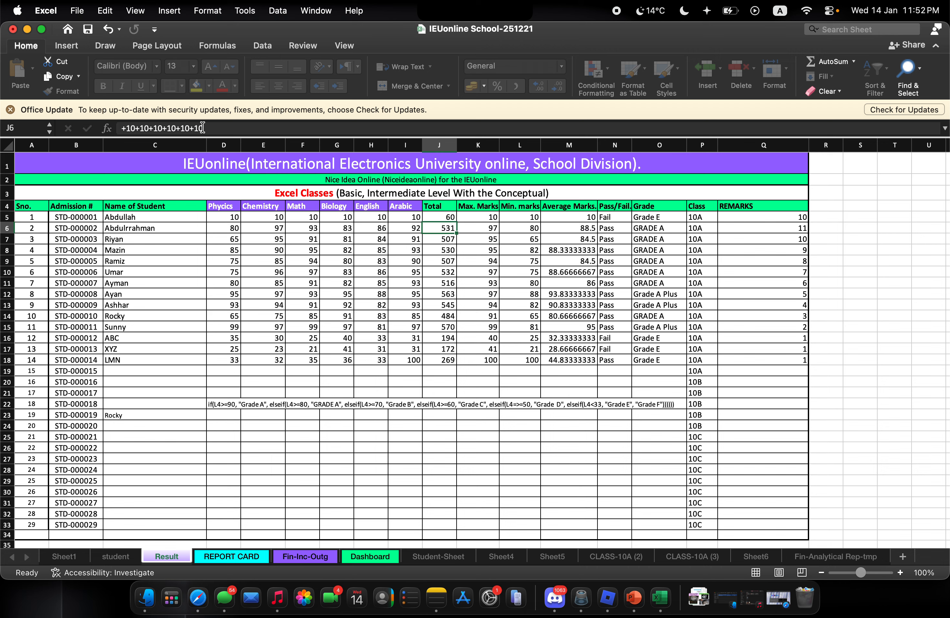
left_click(439, 218)
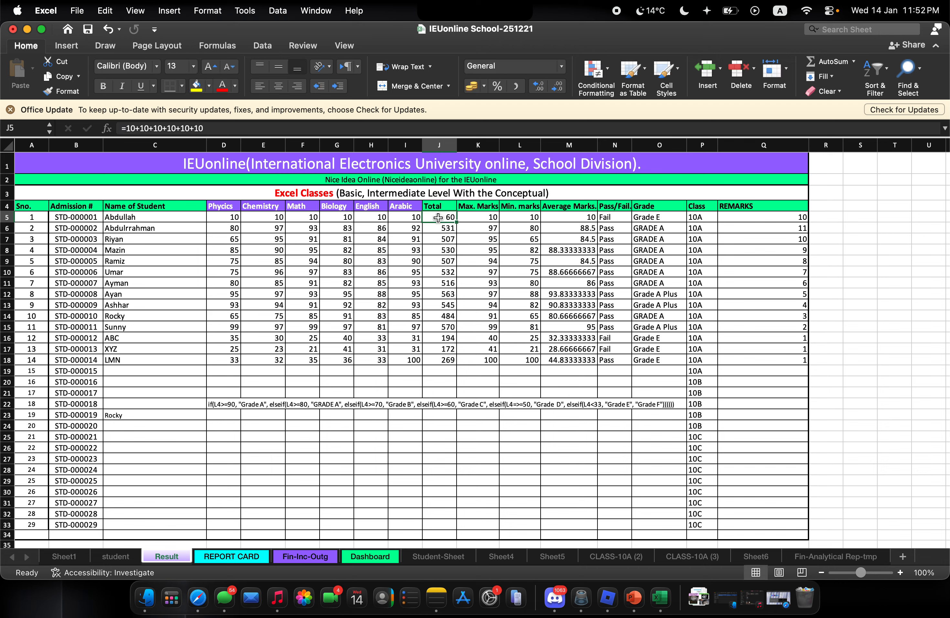
Step: Set the first student's English mark in H5 to 20
left_click(375, 217)
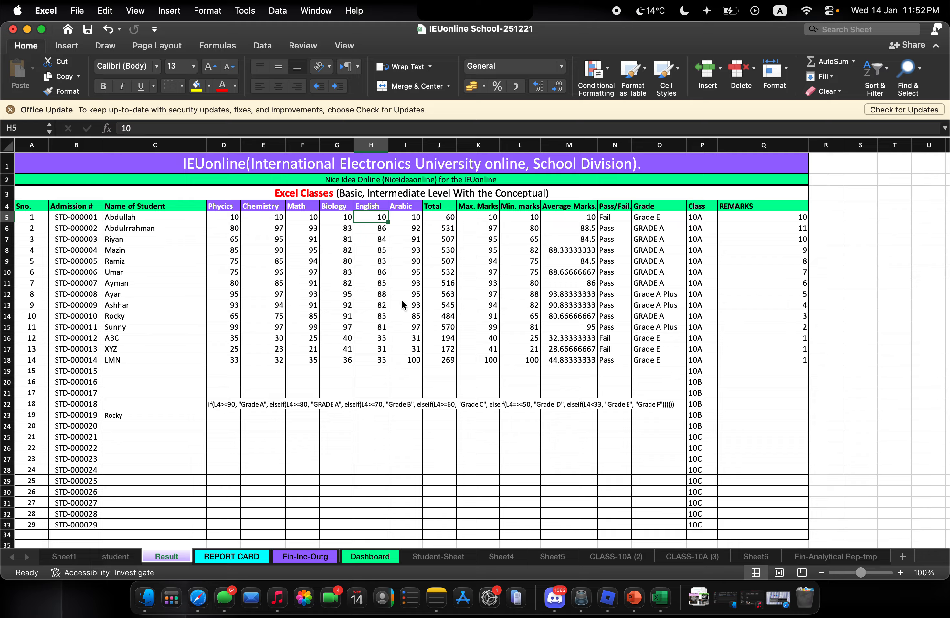
type("20")
key("Tab")
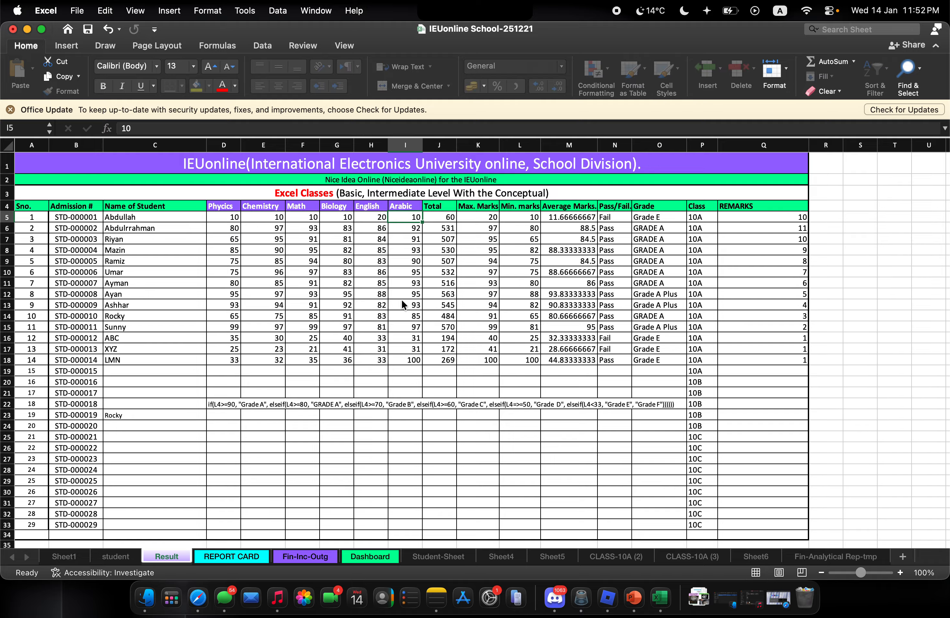
Step: Enter the cell-reference formula +d5+e5+f5+g5+h5+i5 as the first student's Total in J5 and review its references
left_click(433, 216)
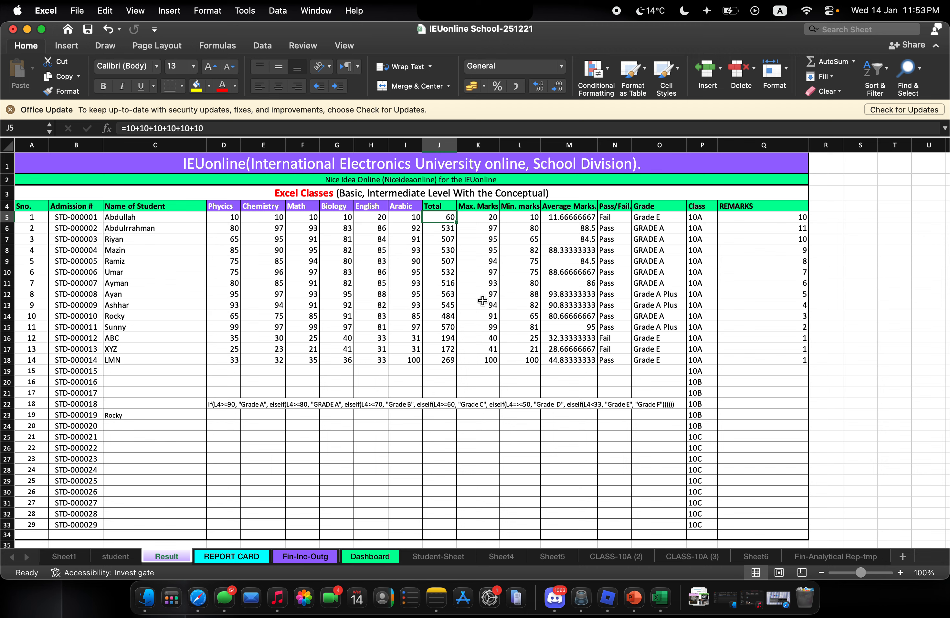
type("+")
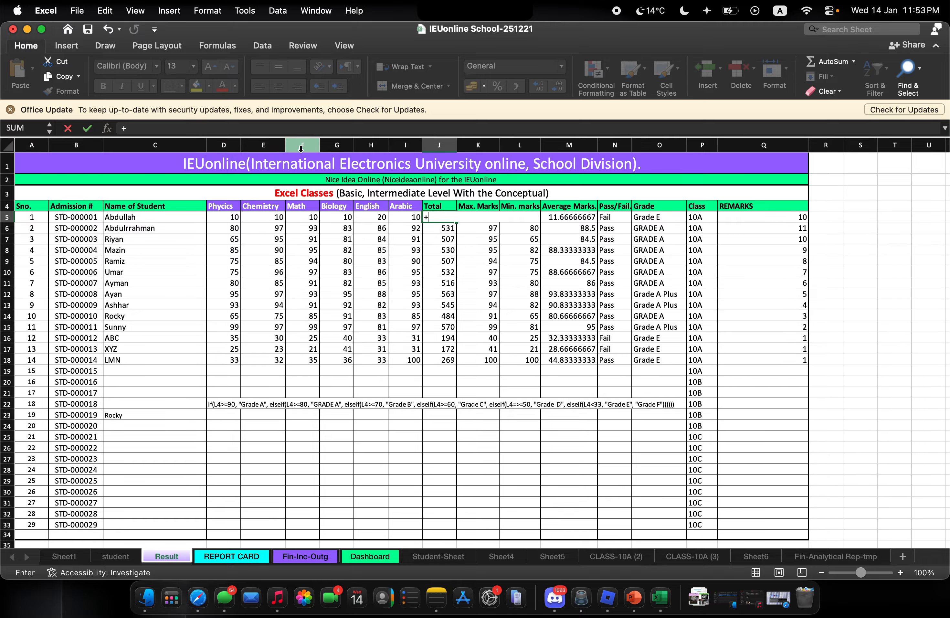
type("d5+")
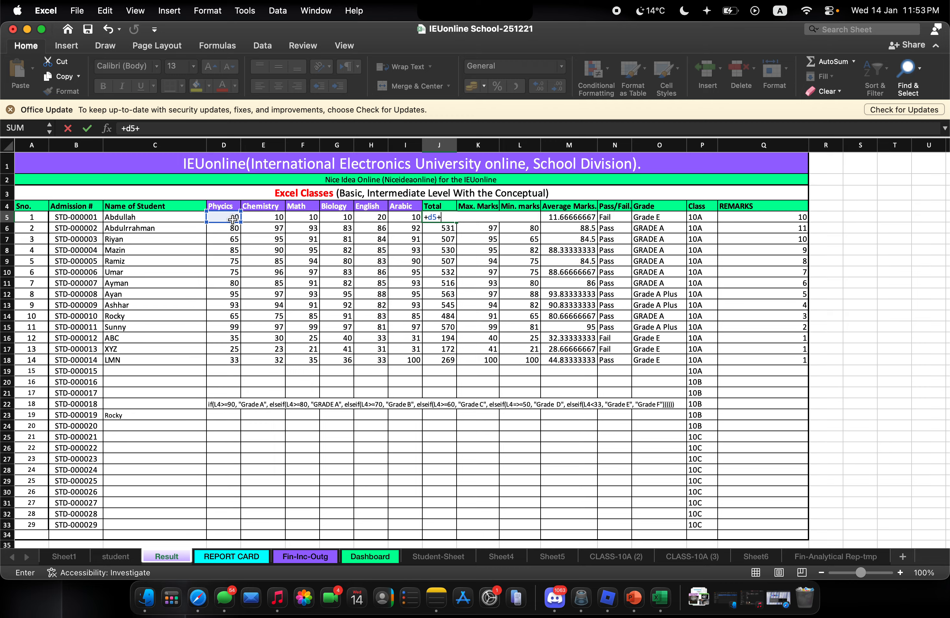
type("e")
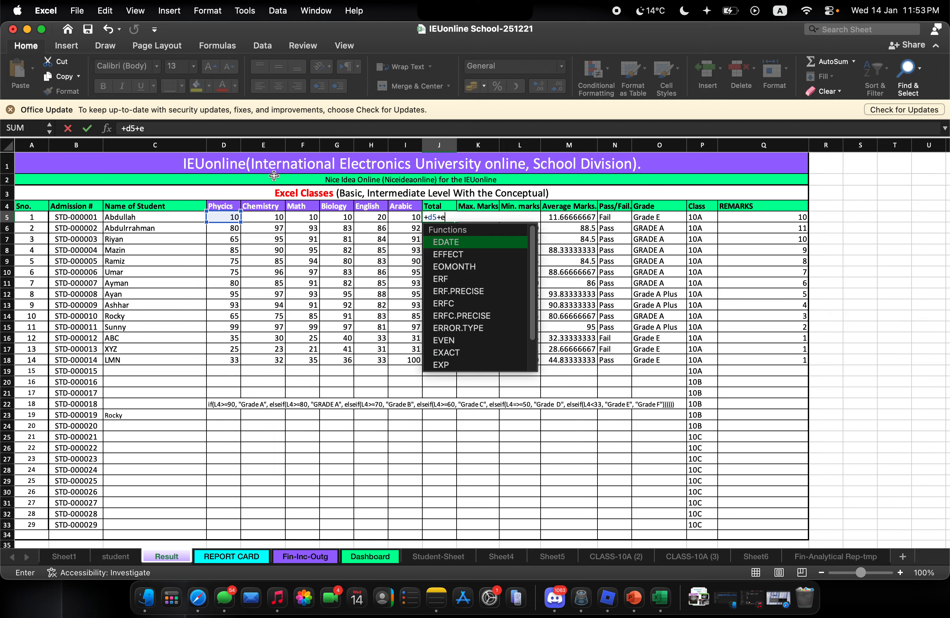
type("5+")
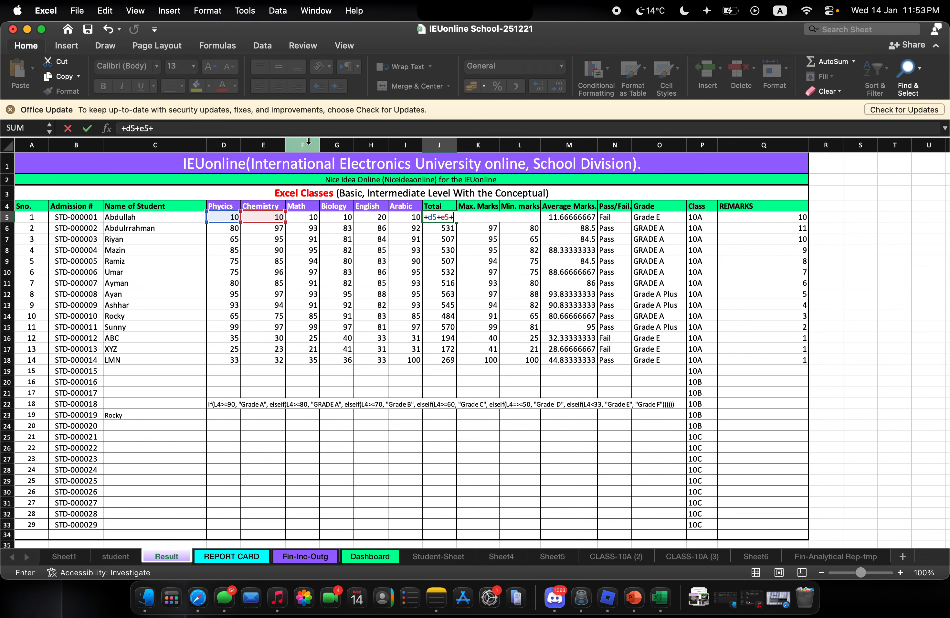
type("f5")
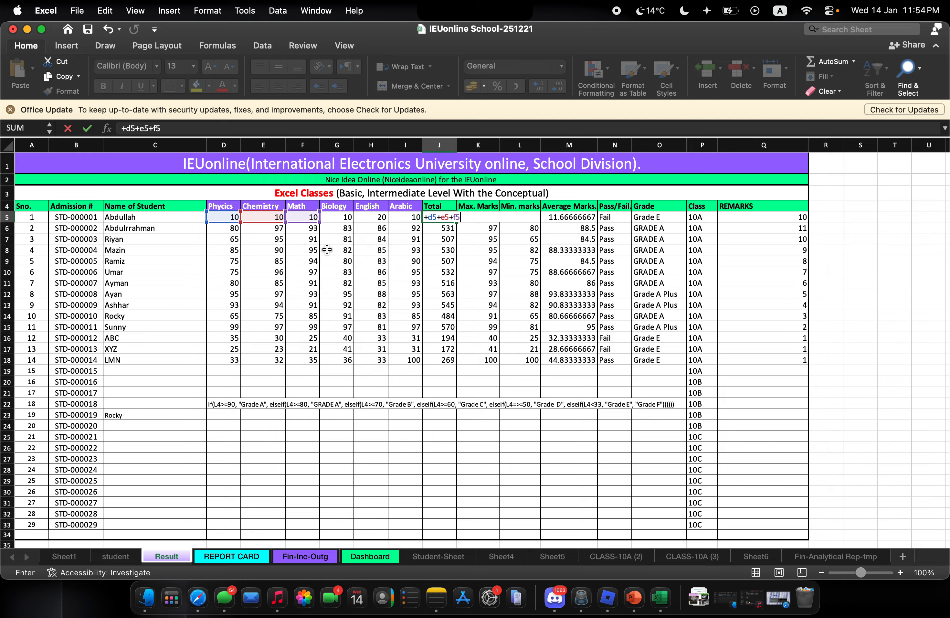
type("+g5")
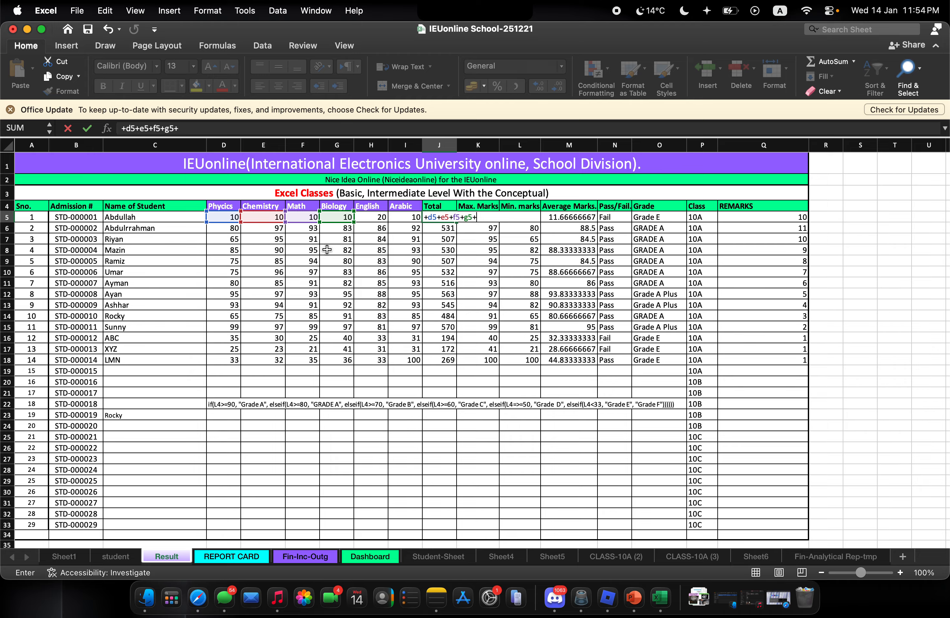
type("+h5")
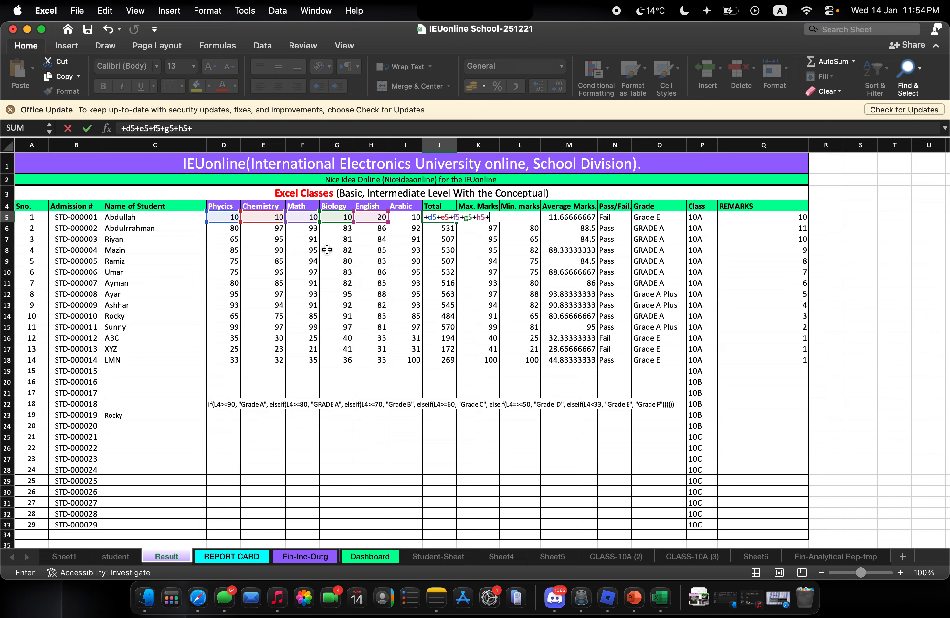
type("+i")
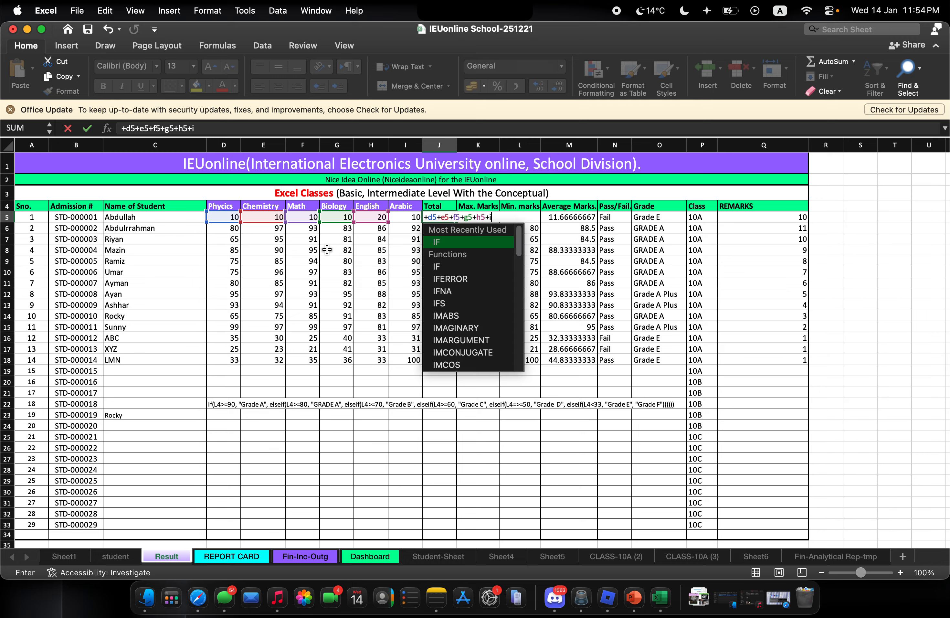
type("5")
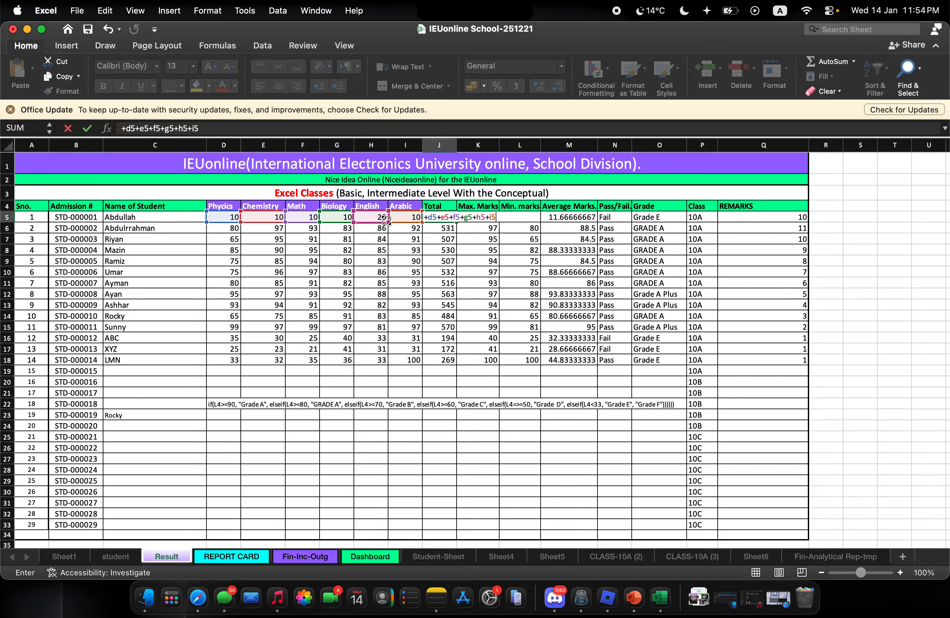
key("Return")
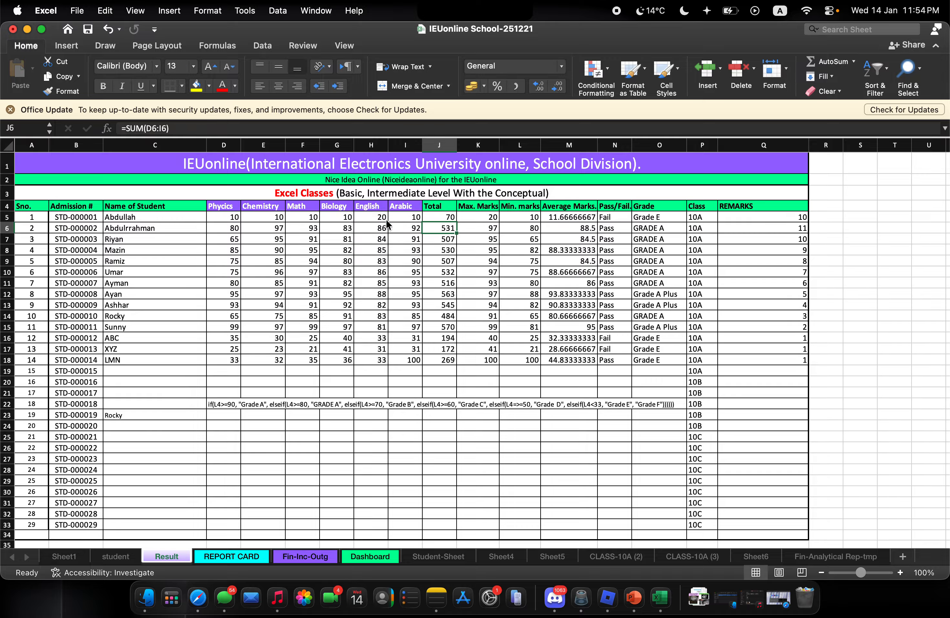
left_click(436, 215)
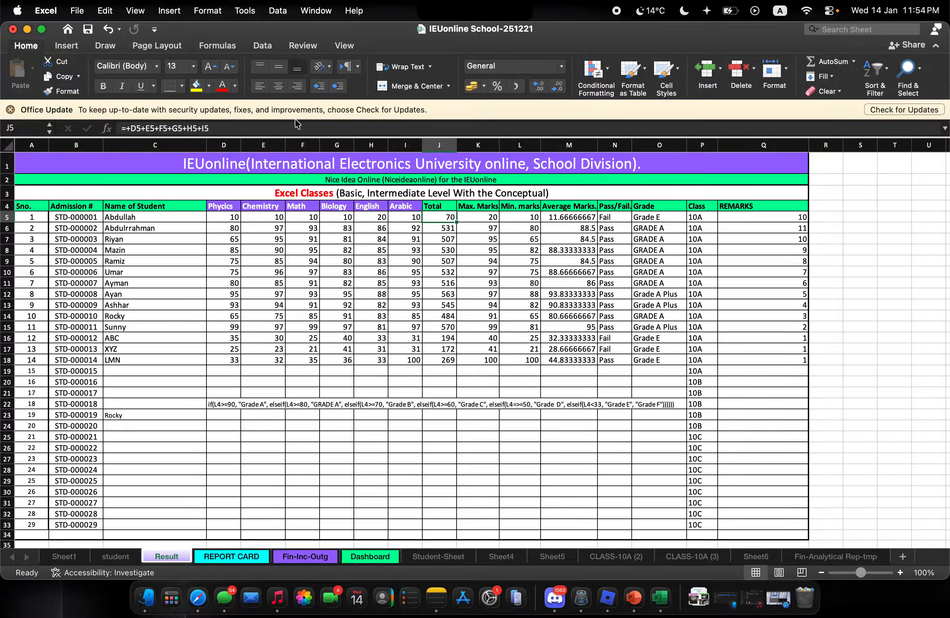
left_click(234, 128)
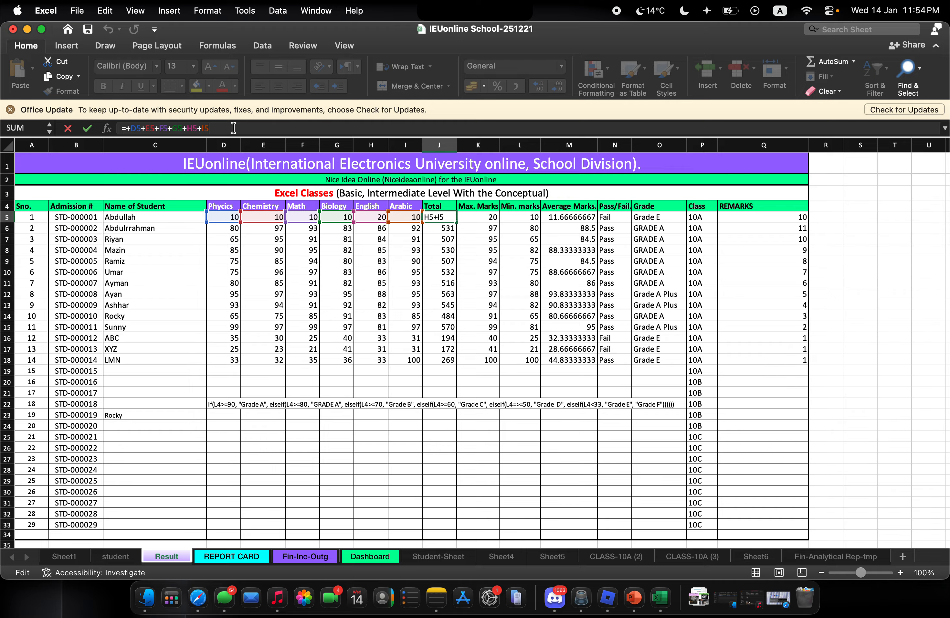
key("Return")
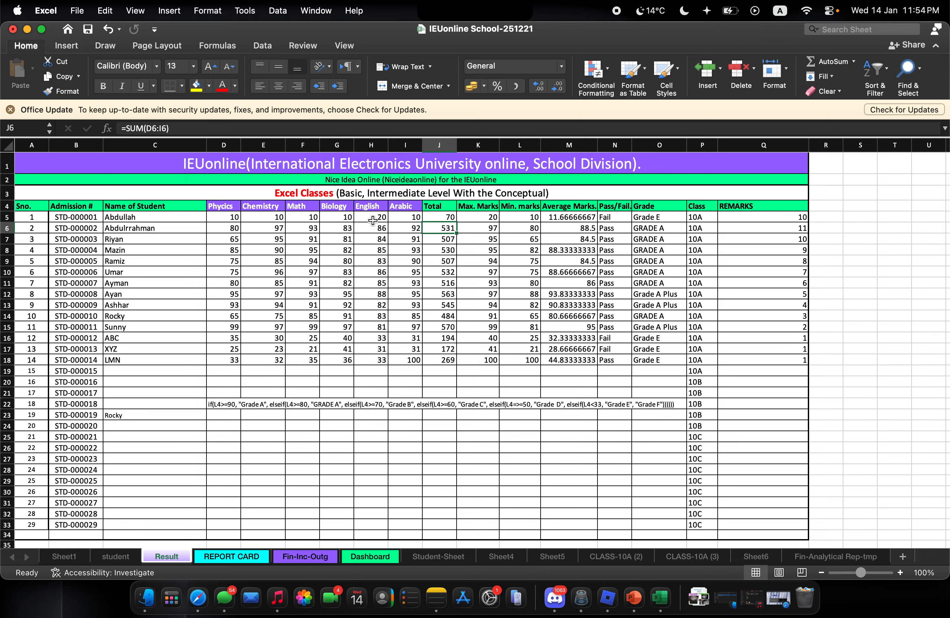
Step: Set the first student's English mark in H5 to 10 and check the Total formula in J5
left_click(375, 218)
key("Return")
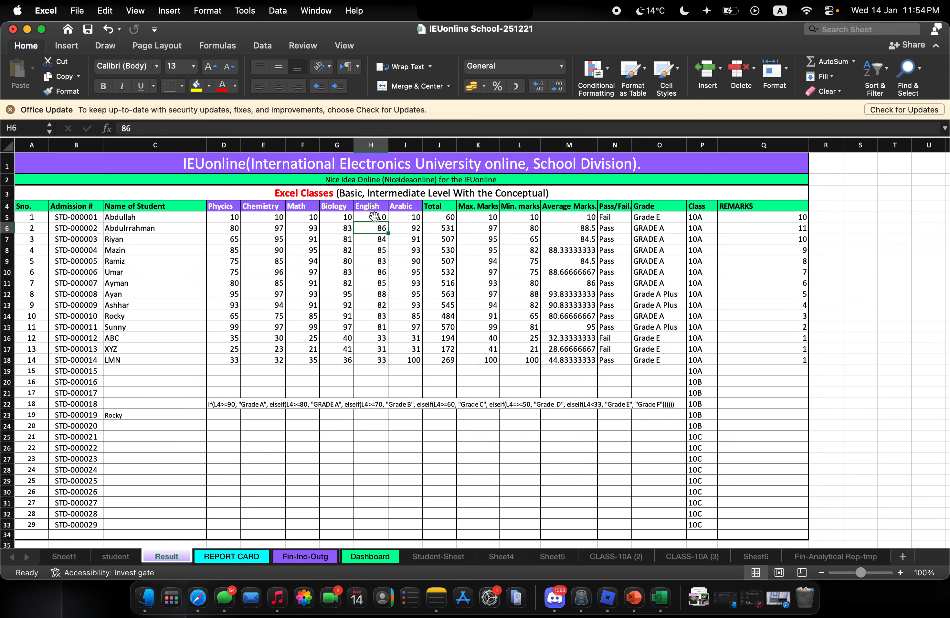
left_click(439, 218)
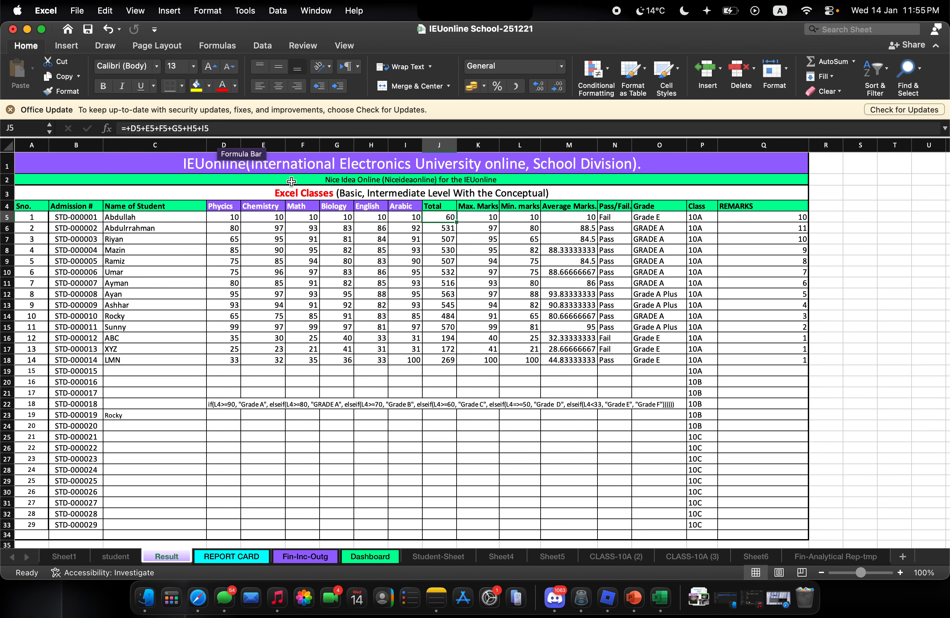
Step: Consult the sum-formula slide in PowerPoint, and back in Excel enter +SUM(d5:i5) as the first student's Total in J5
left_click(631, 597)
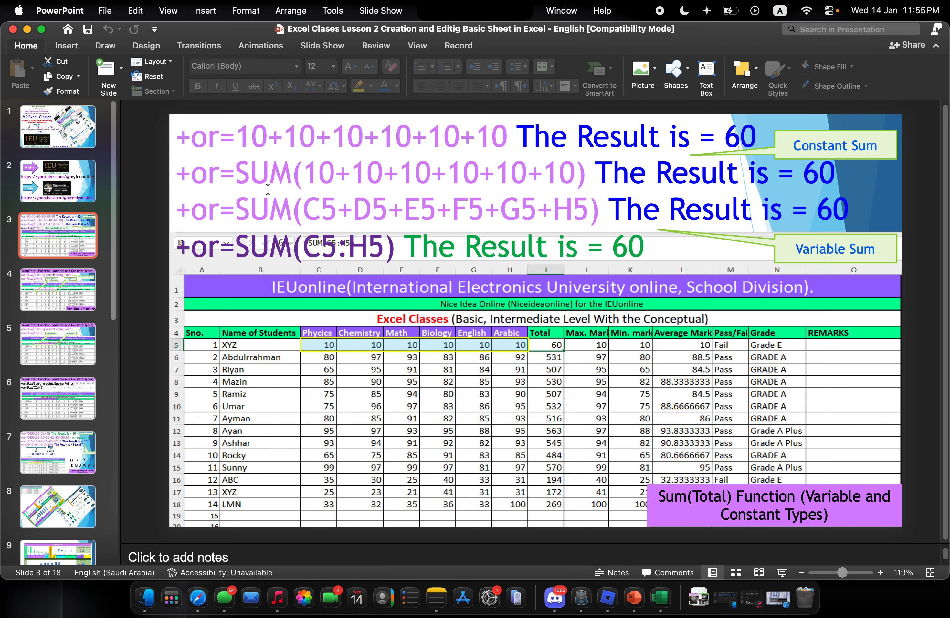
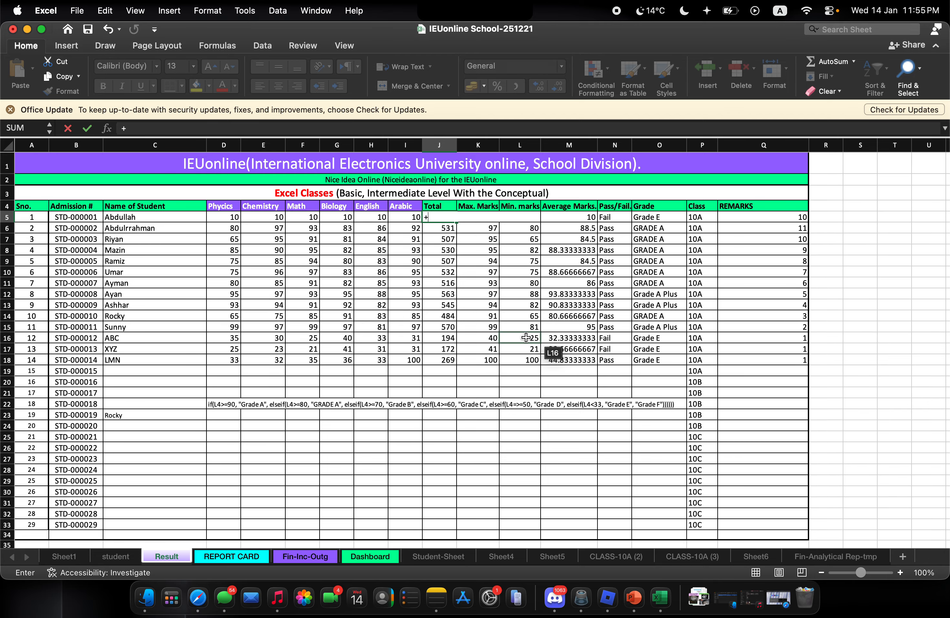
type("SUM")
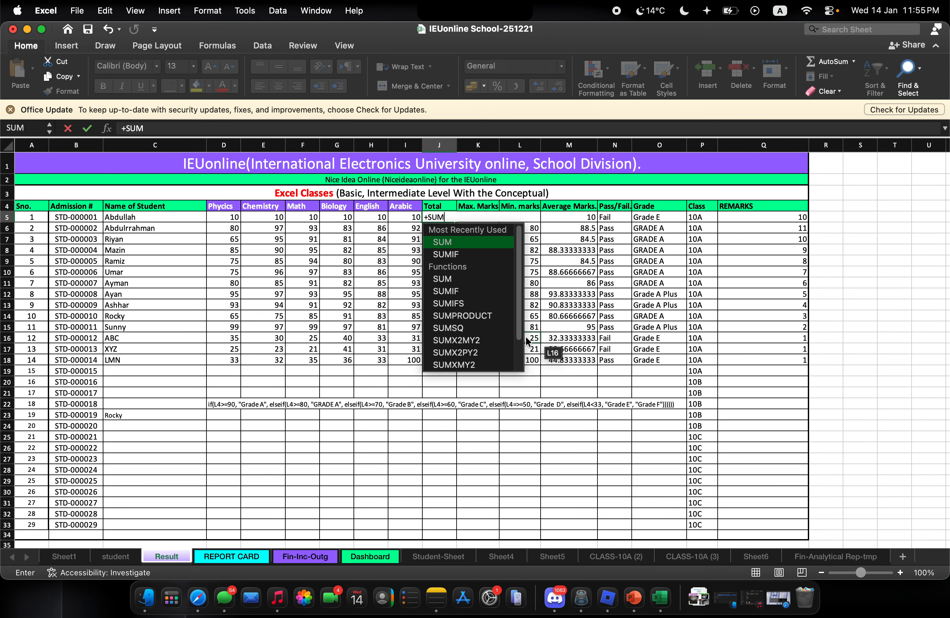
type("(")
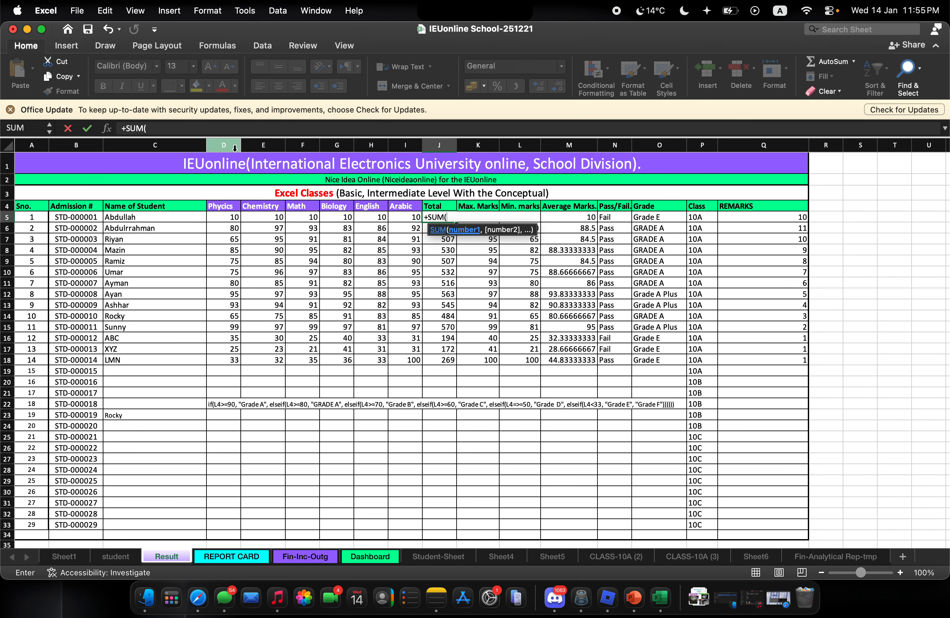
type("d")
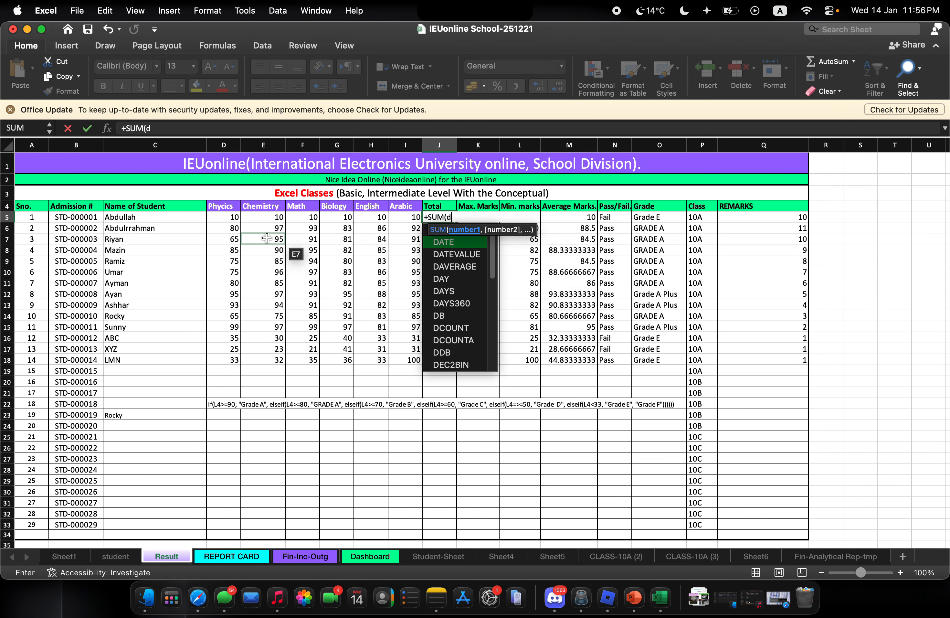
type("5")
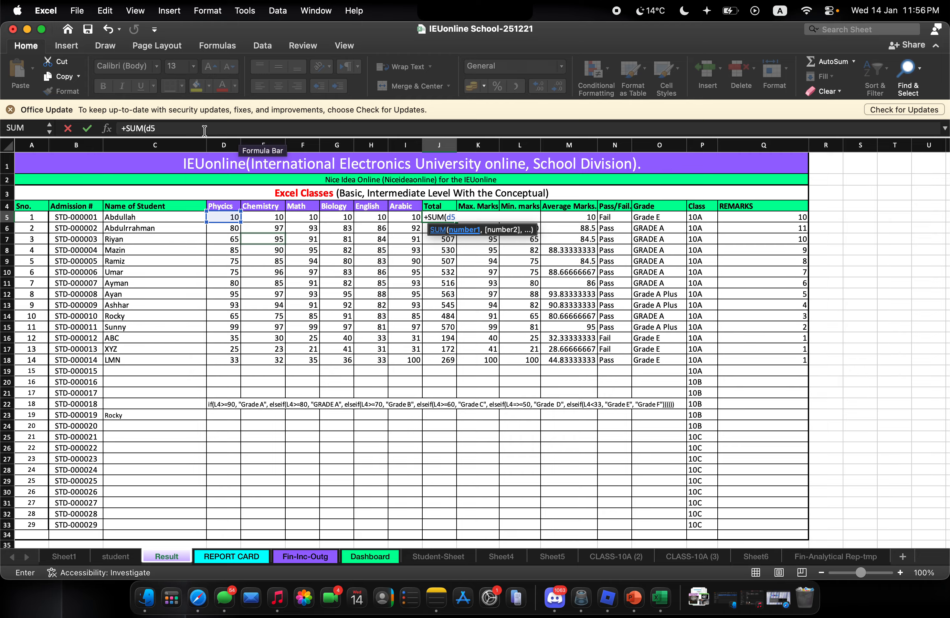
left_click(172, 129)
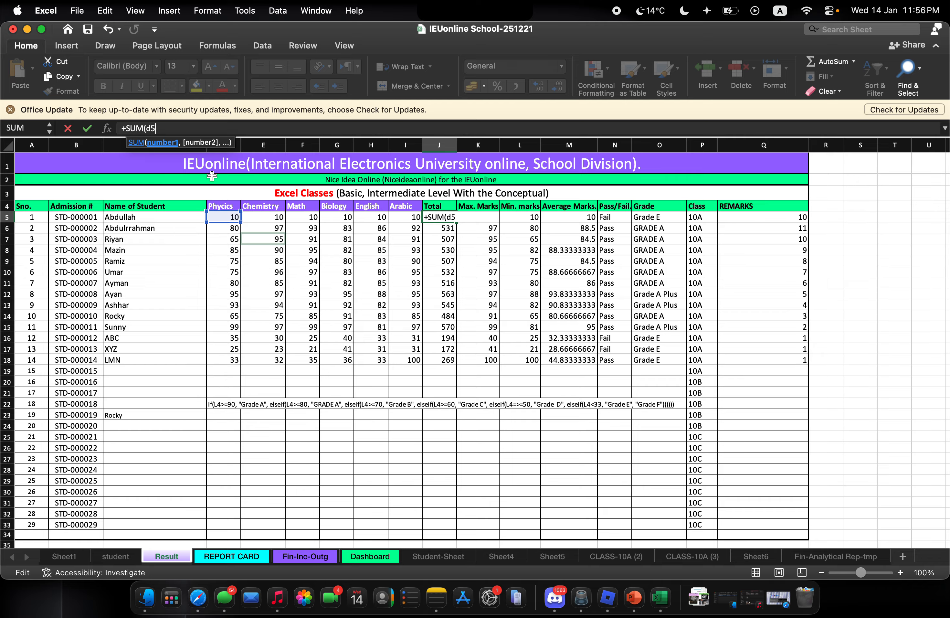
type(":")
type("i")
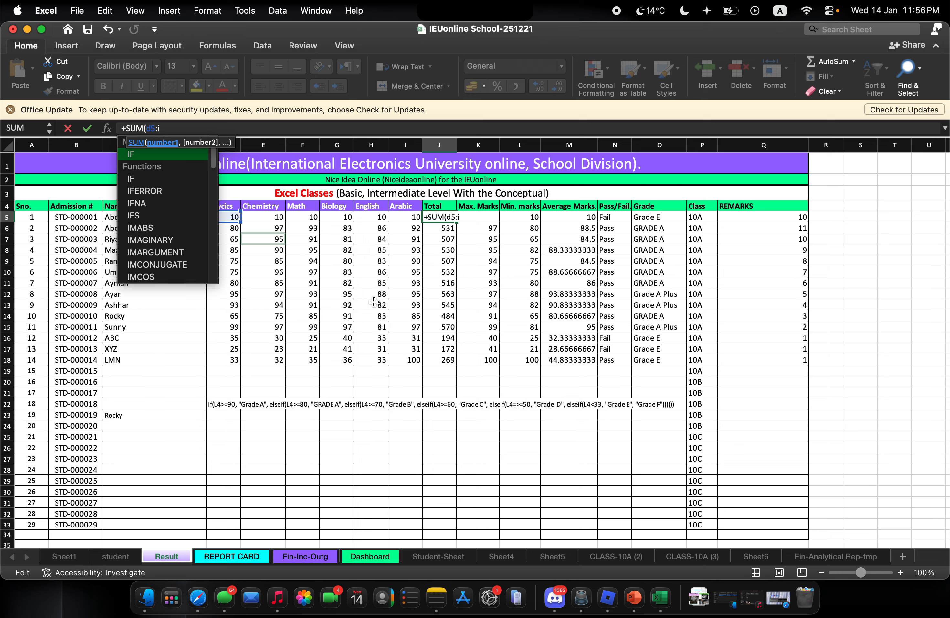
type("5")
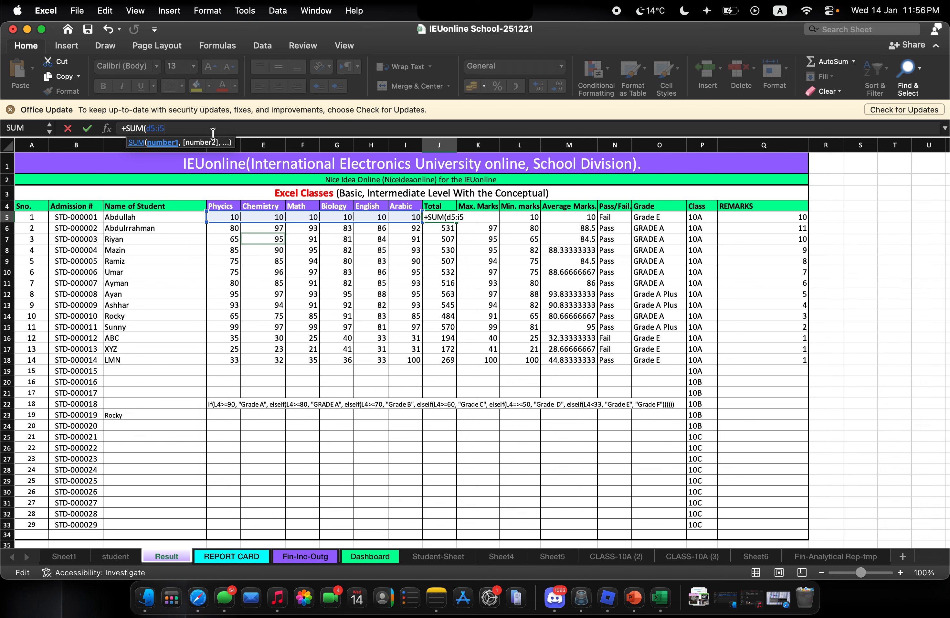
type(")")
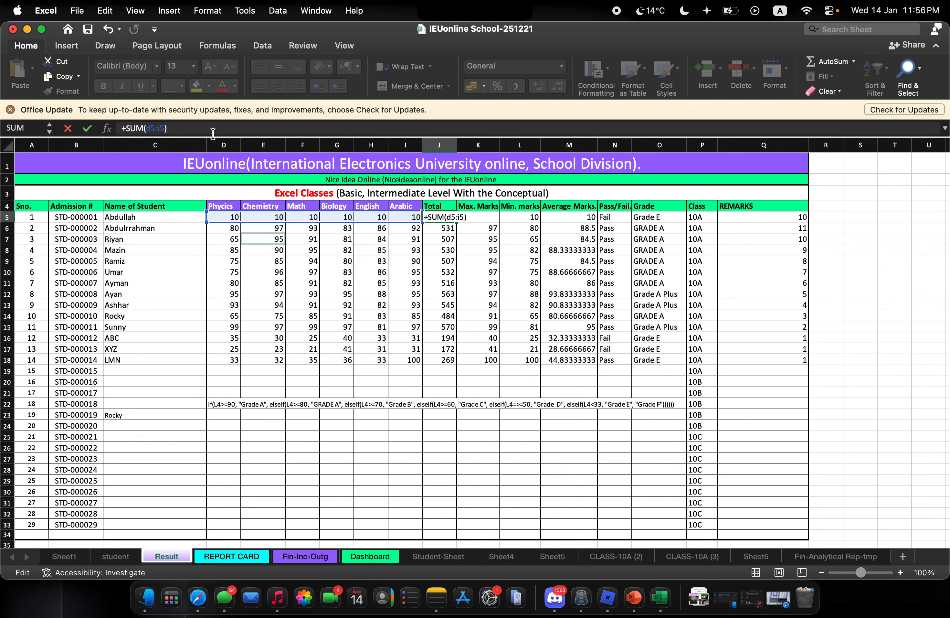
key("Return")
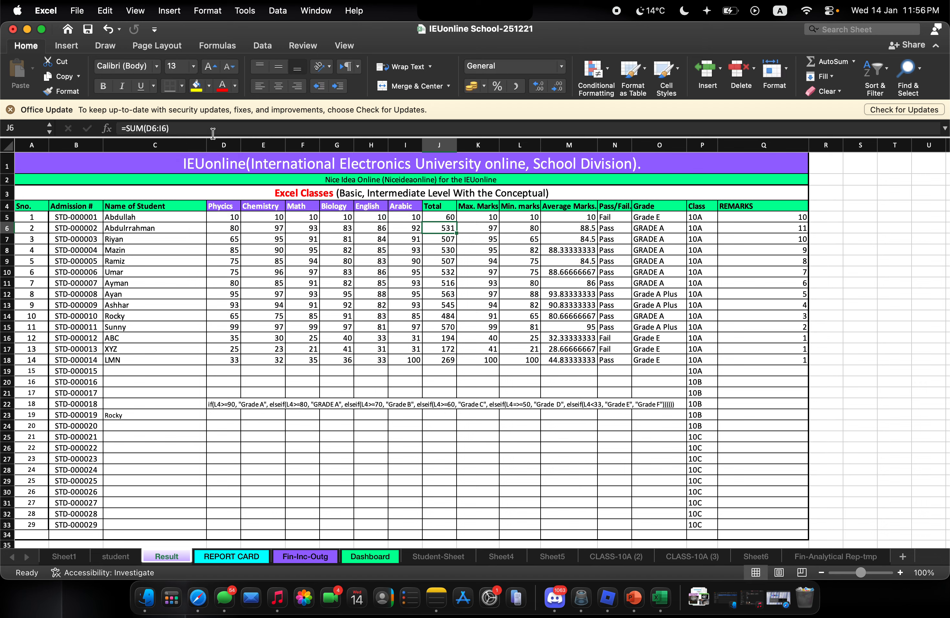
left_click(436, 211)
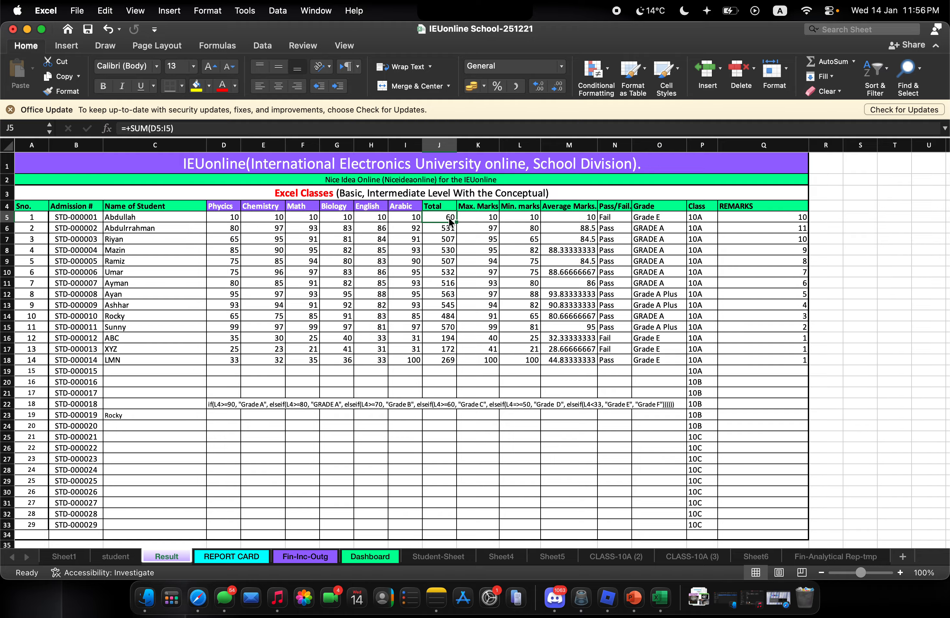
Step: Set the first student's Chemistry mark in E5 to 50 and check the Total formula in J5
left_click(281, 216)
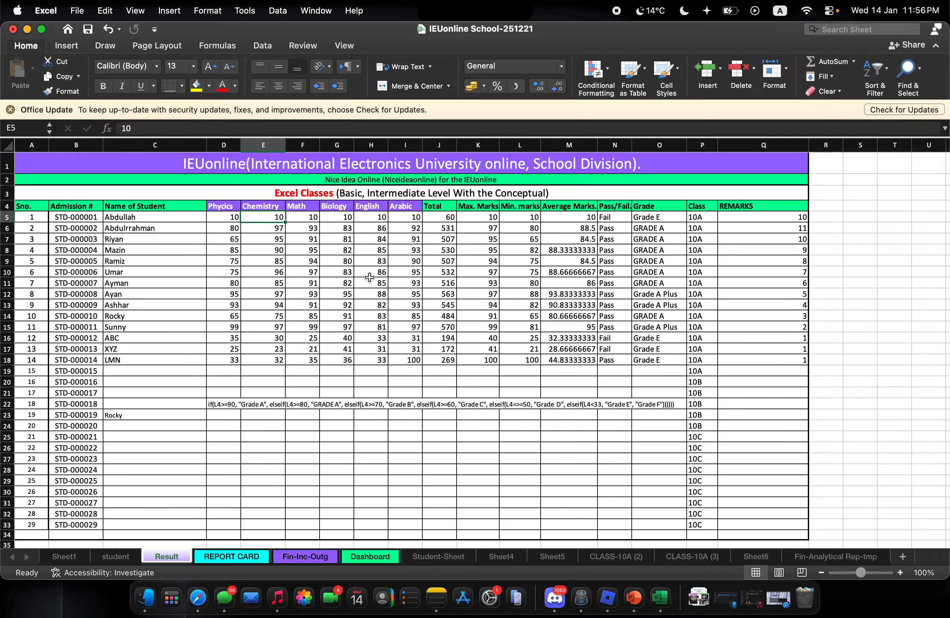
type("5")
key("Return")
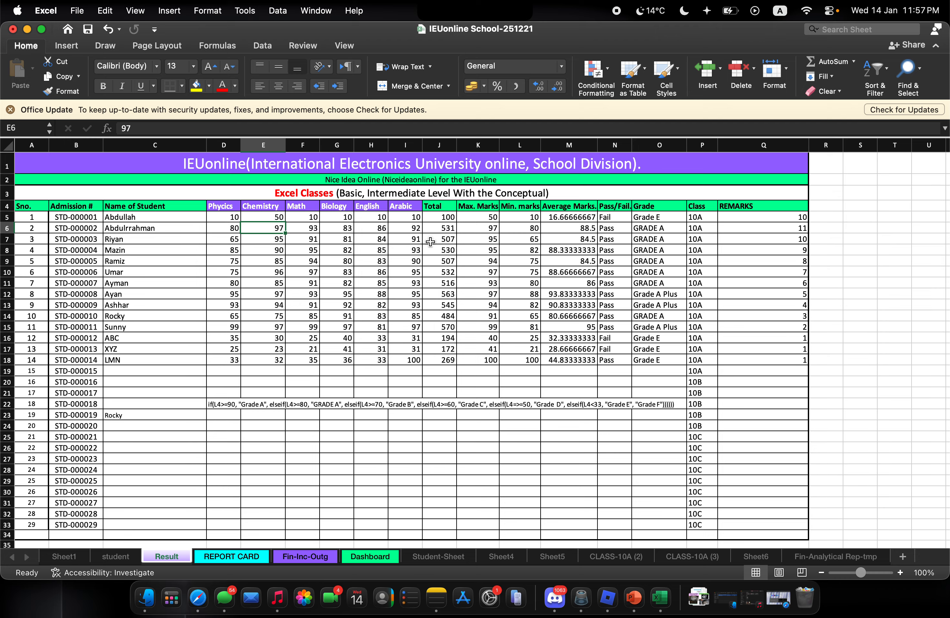
left_click(379, 217)
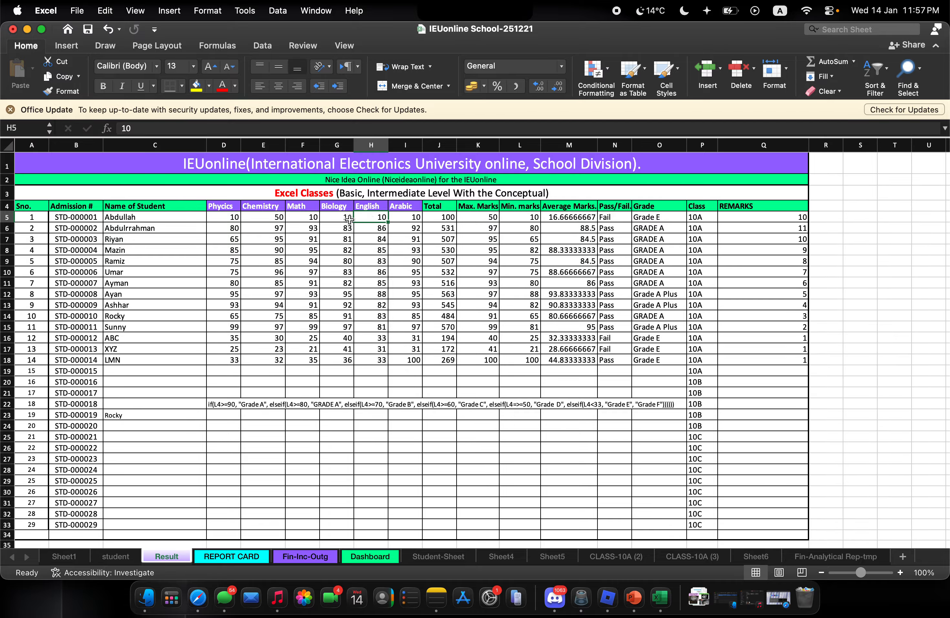
left_click(446, 217)
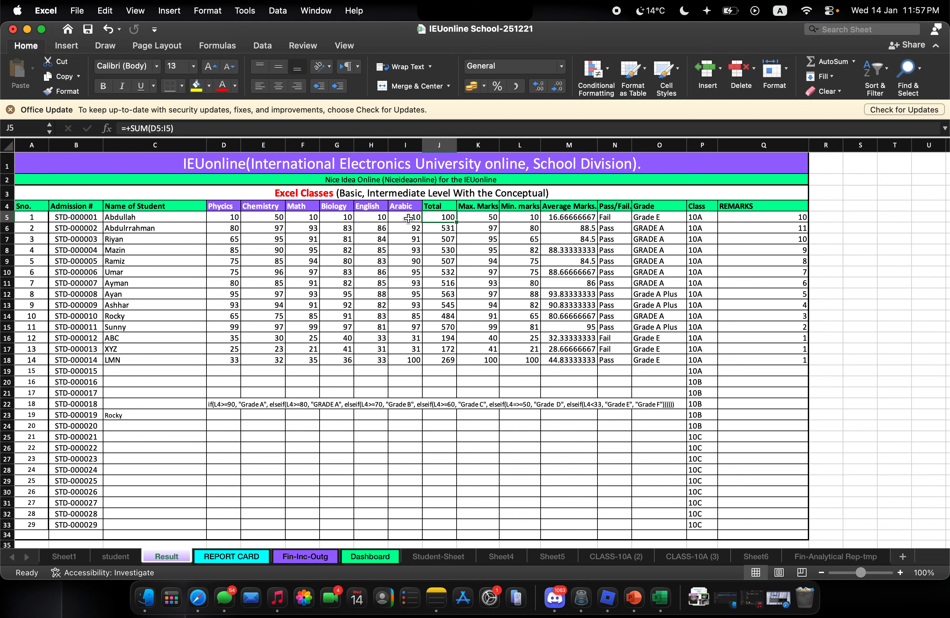
left_click(294, 219)
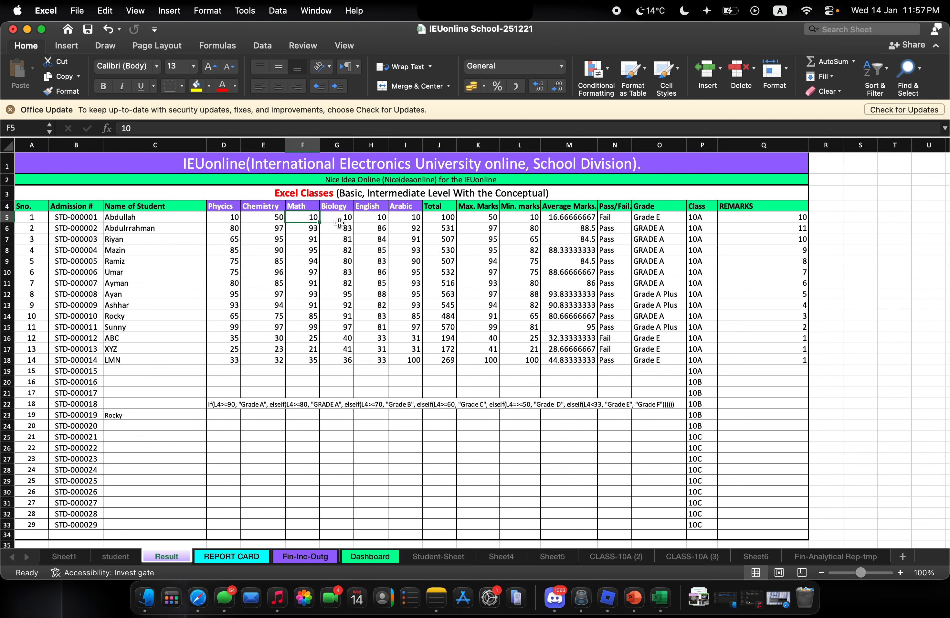
left_click(450, 217)
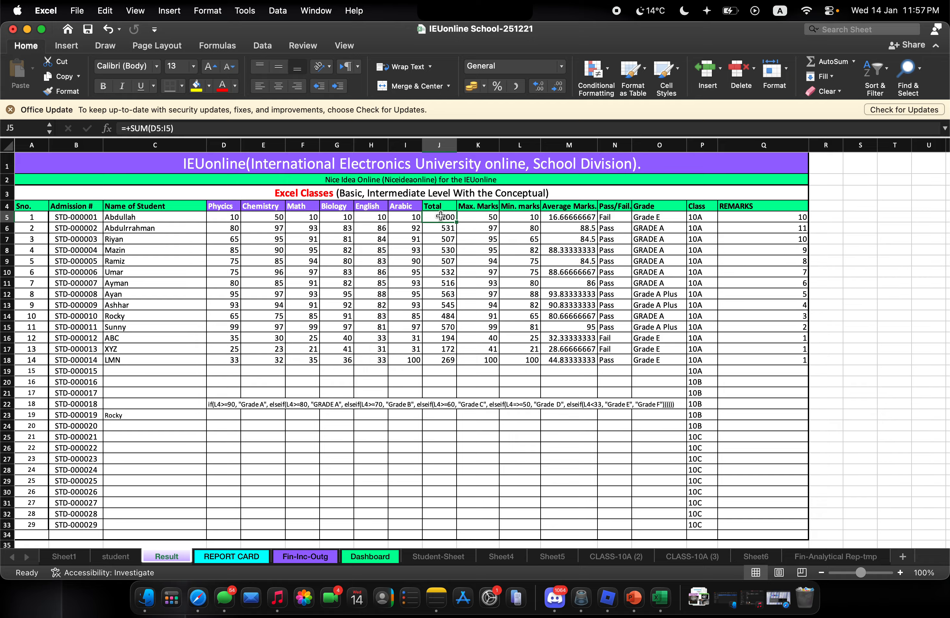
Step: Inspect the first student's Max. Marks formula in K5 and set the Biology mark in G5 to 90
left_click(487, 219)
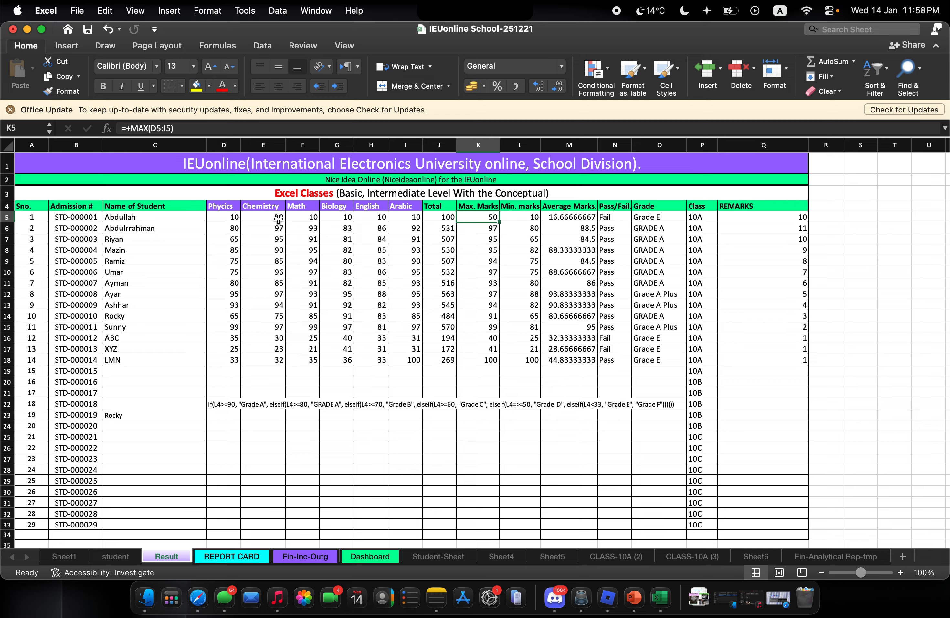
left_click(346, 219)
type("90")
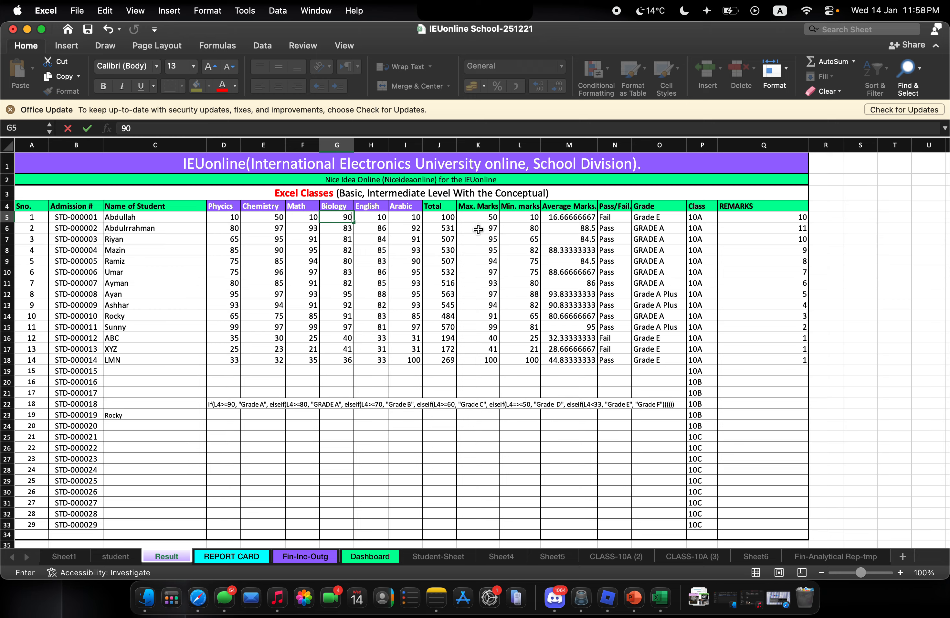
key("Return")
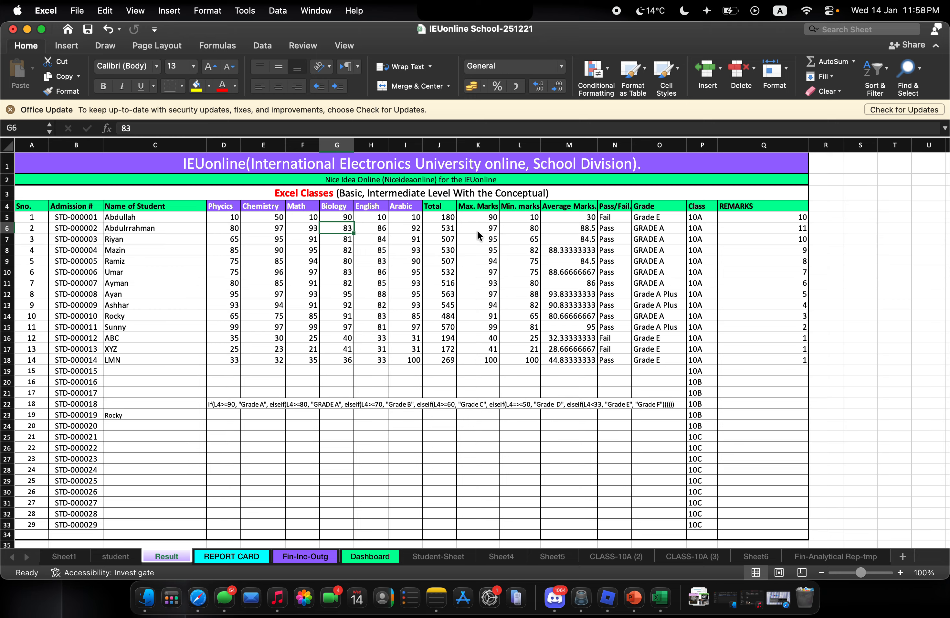
Step: Re-enter the first student's Max. Marks formula in K5 as +MAX(D5:I5) and review the stored formula
left_click(492, 217)
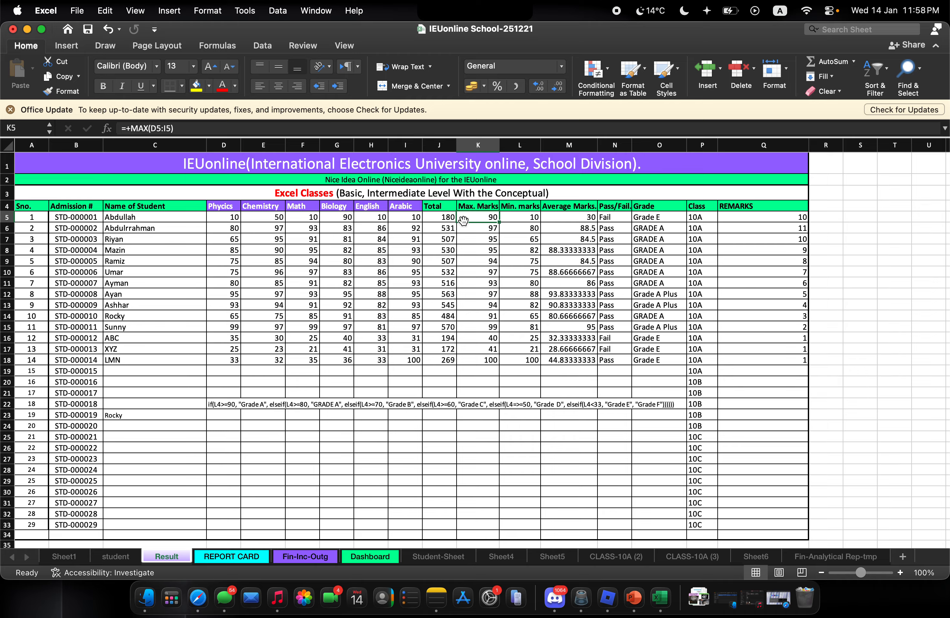
left_click(195, 125)
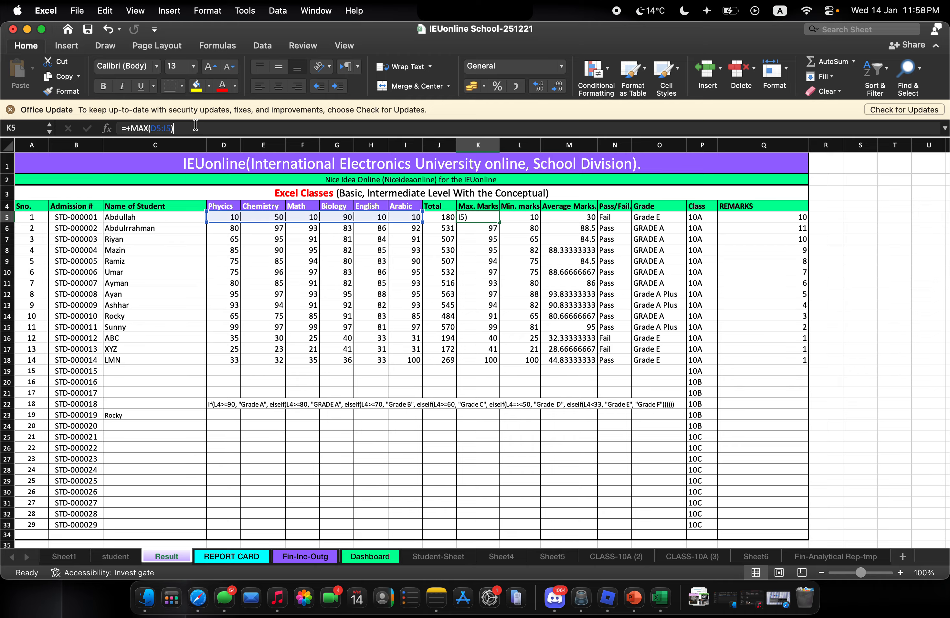
left_click_drag(196, 125, 121, 127)
type("+")
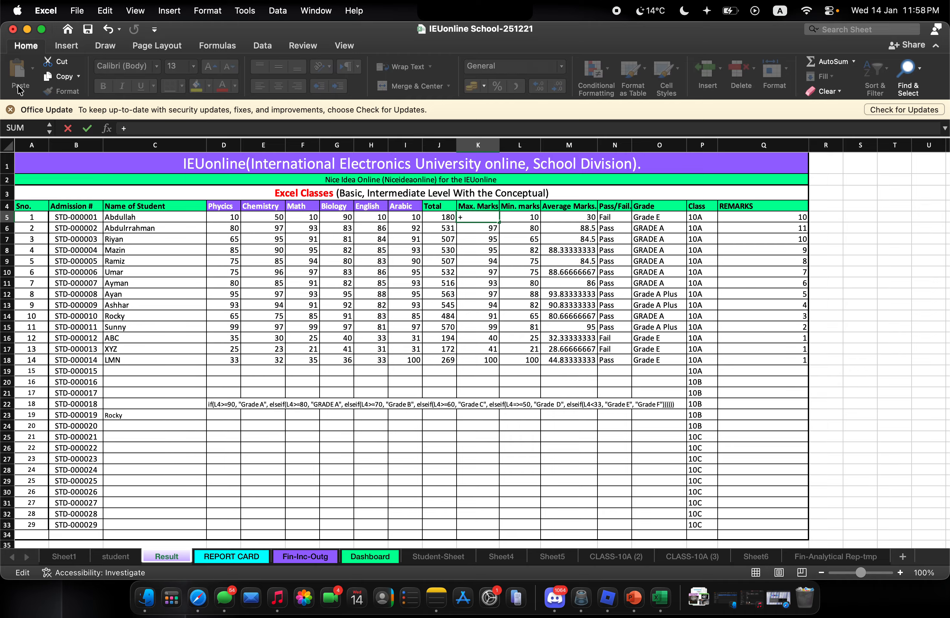
type("MAX")
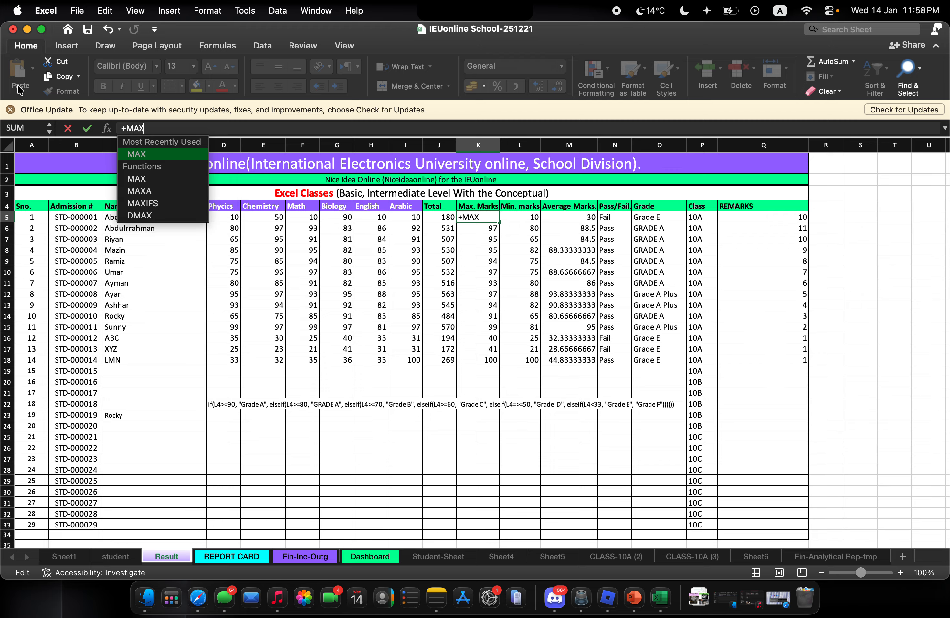
type("(")
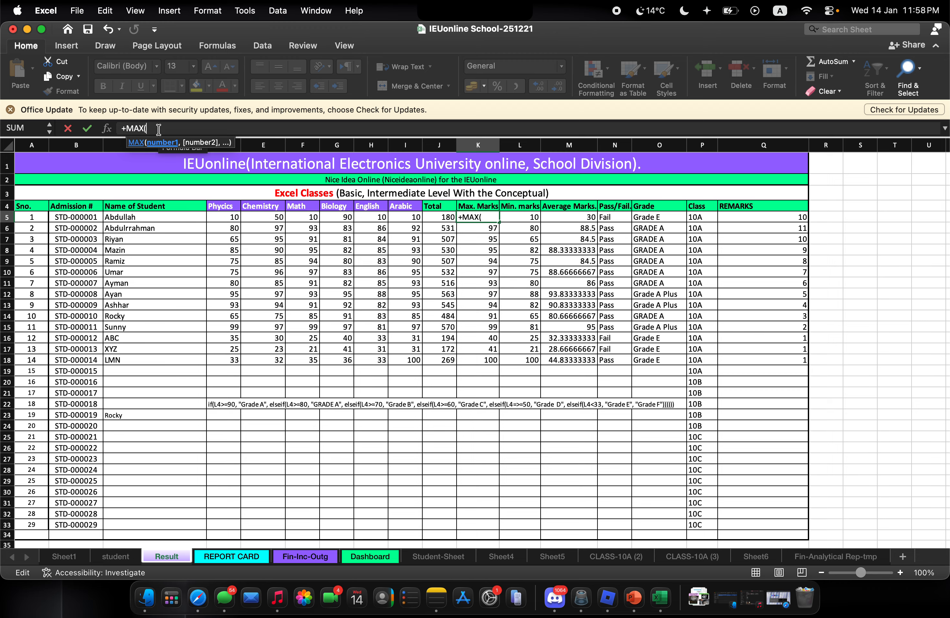
left_click(229, 218)
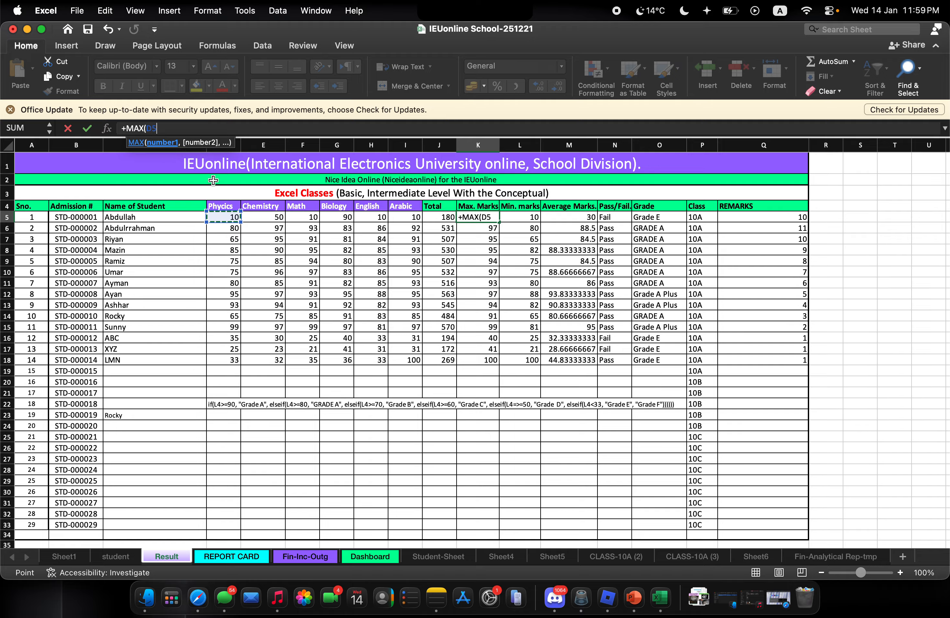
type(":")
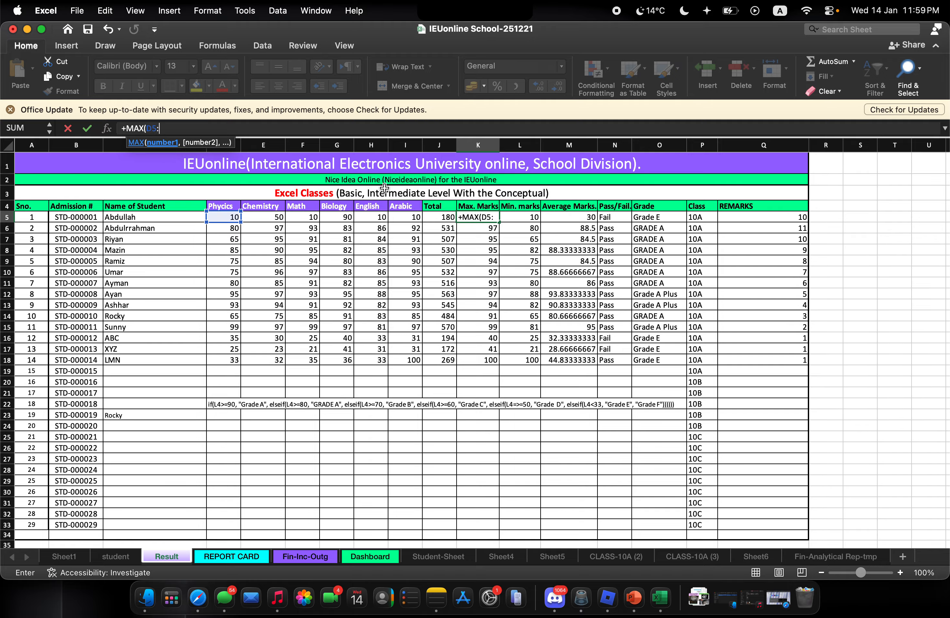
left_click(408, 215)
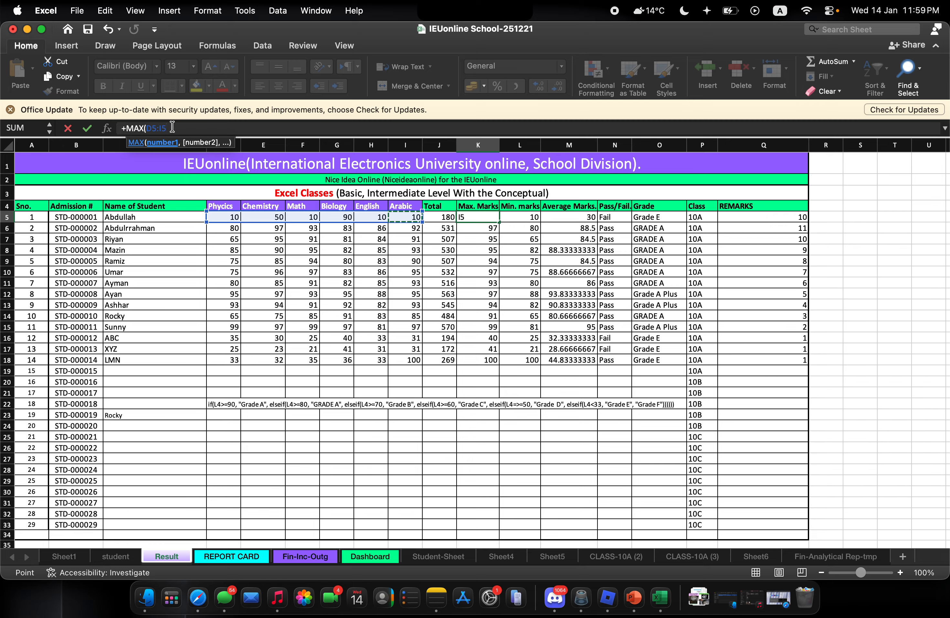
type(")")
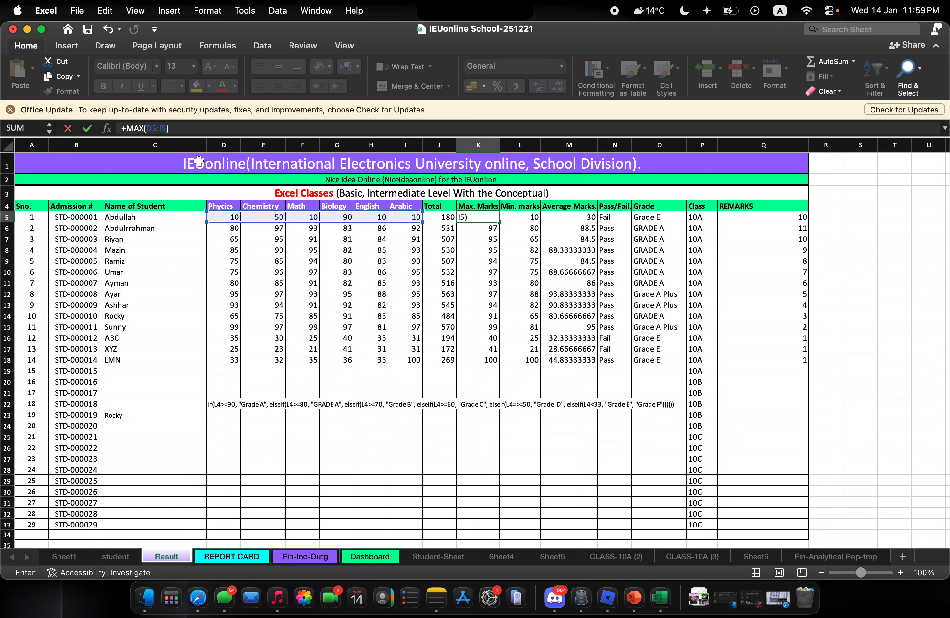
key("Return")
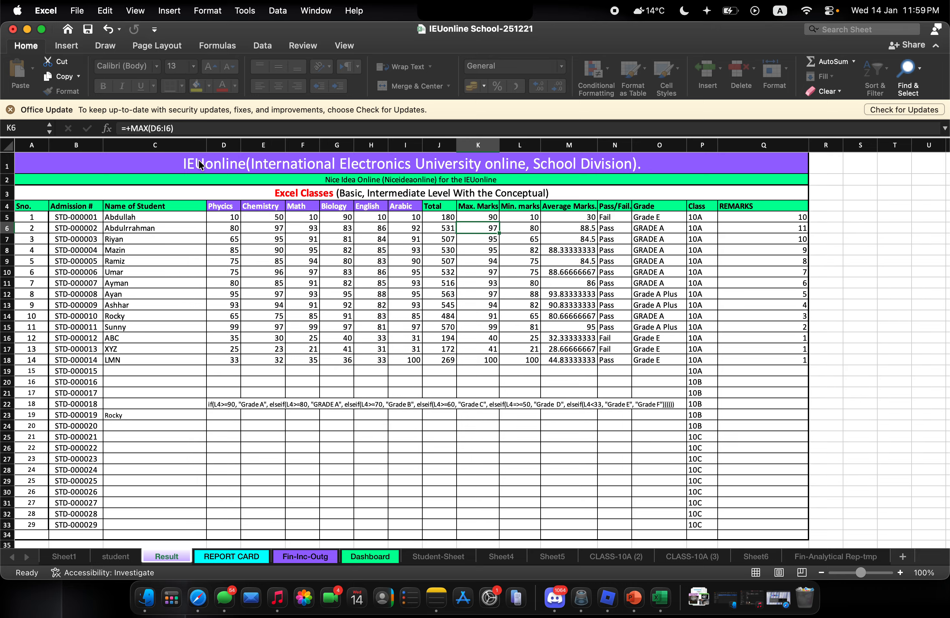
left_click(473, 217)
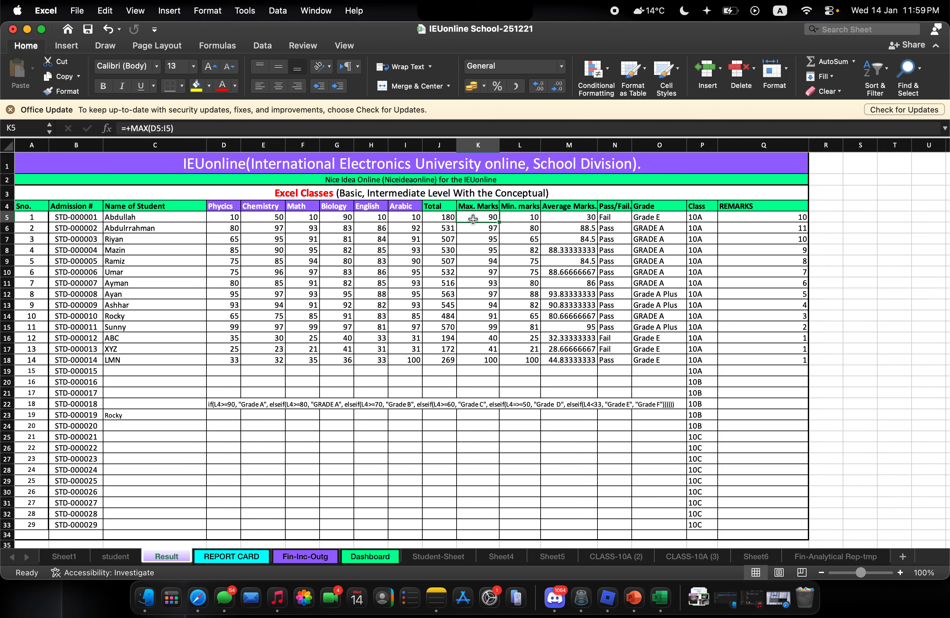
Step: Inspect the first student's Min. marks formula in L5, set the Math mark in F5 to 1 and recheck L5
left_click(518, 220)
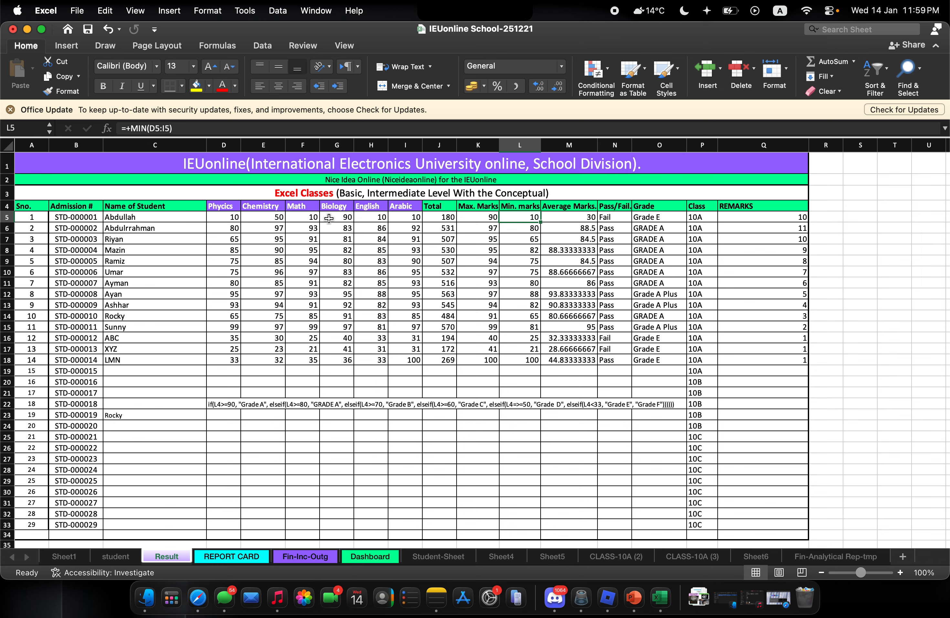
left_click(302, 216)
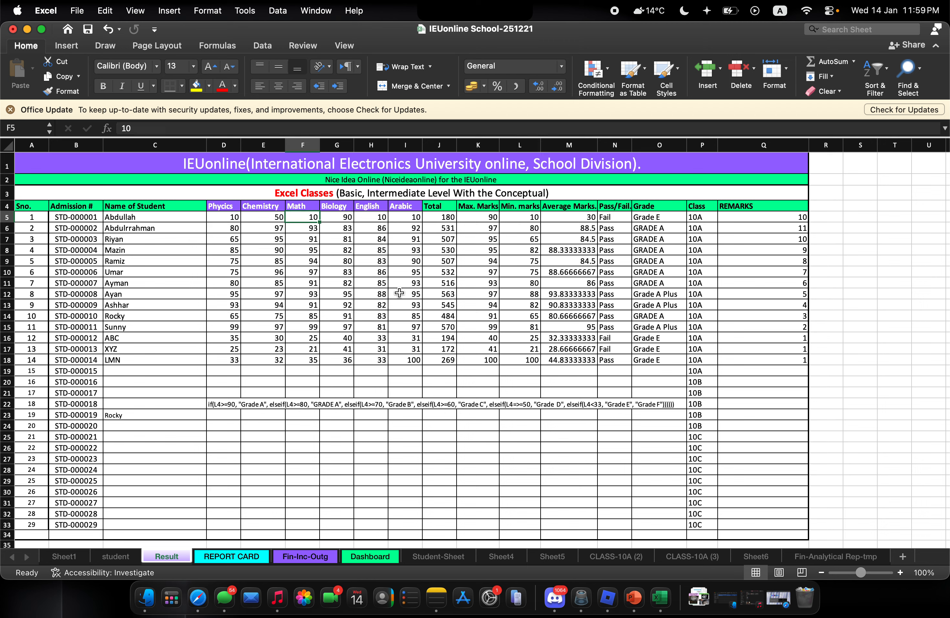
type("1")
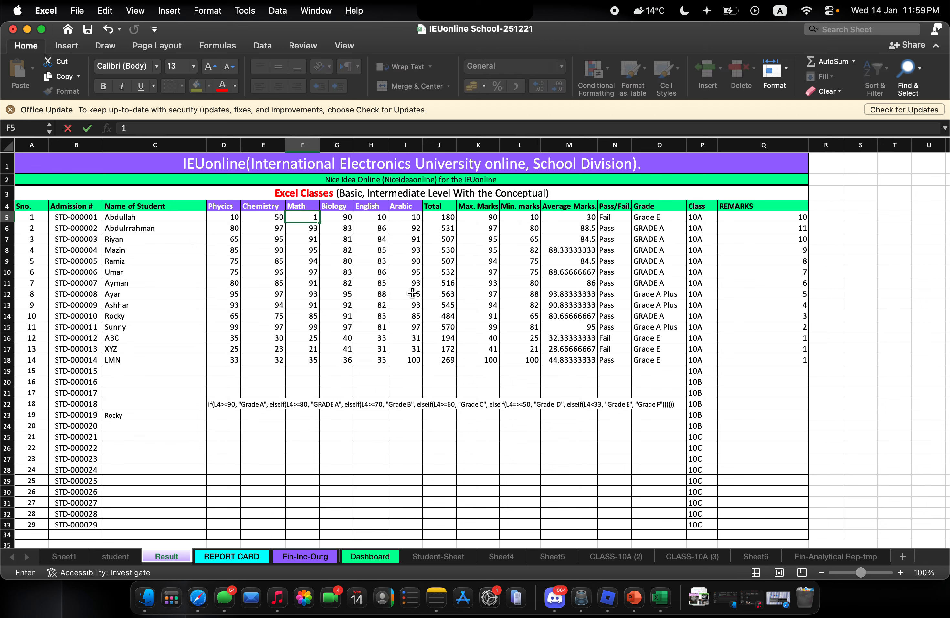
left_click(413, 309)
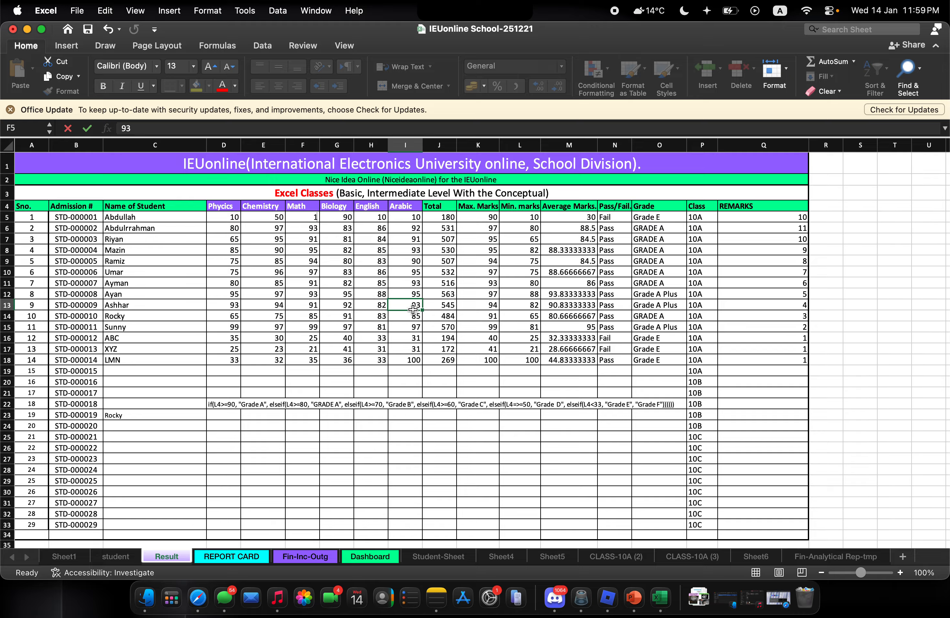
left_click(527, 217)
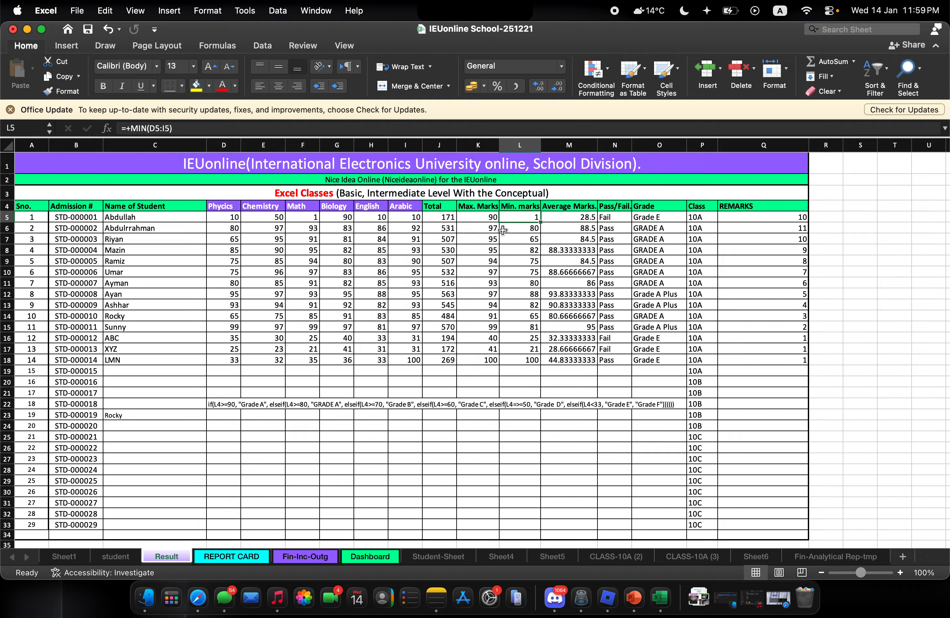
Step: Set the first student's Math mark in F5 to 3 and review the Min. marks and Max. Marks formulas in L5 and K5
left_click(309, 218)
type("3")
key("Return")
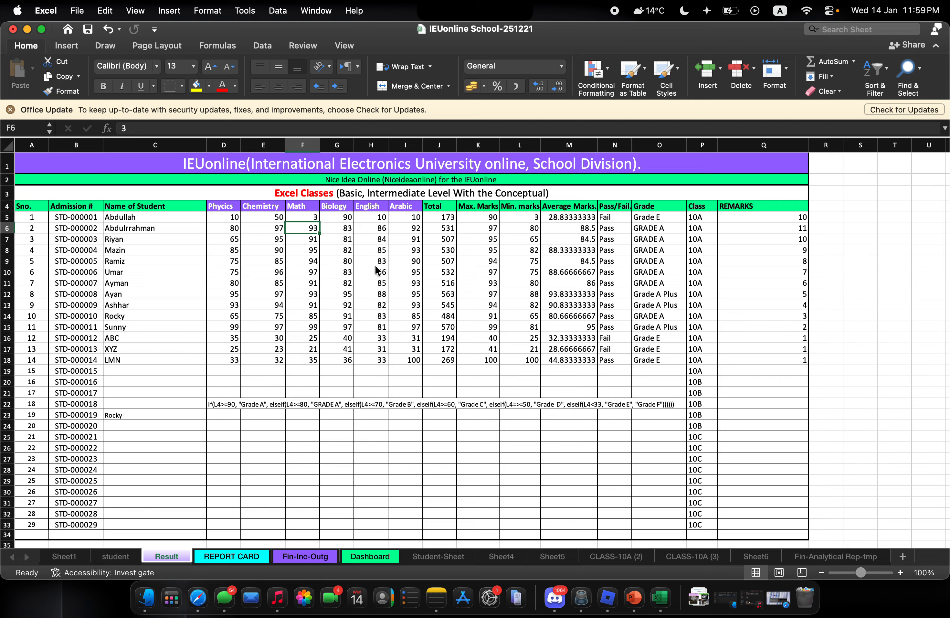
left_click(529, 219)
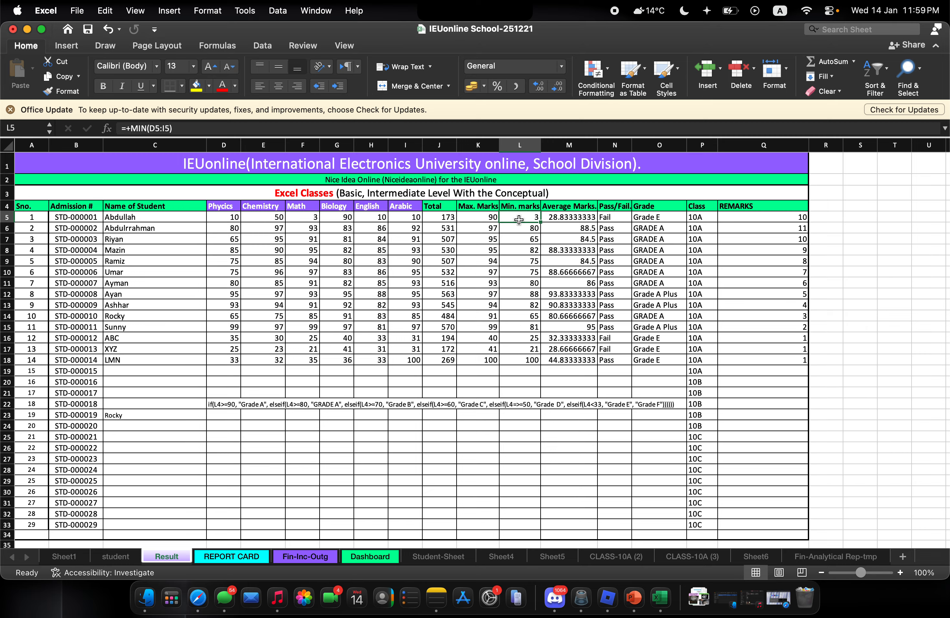
left_click(481, 217)
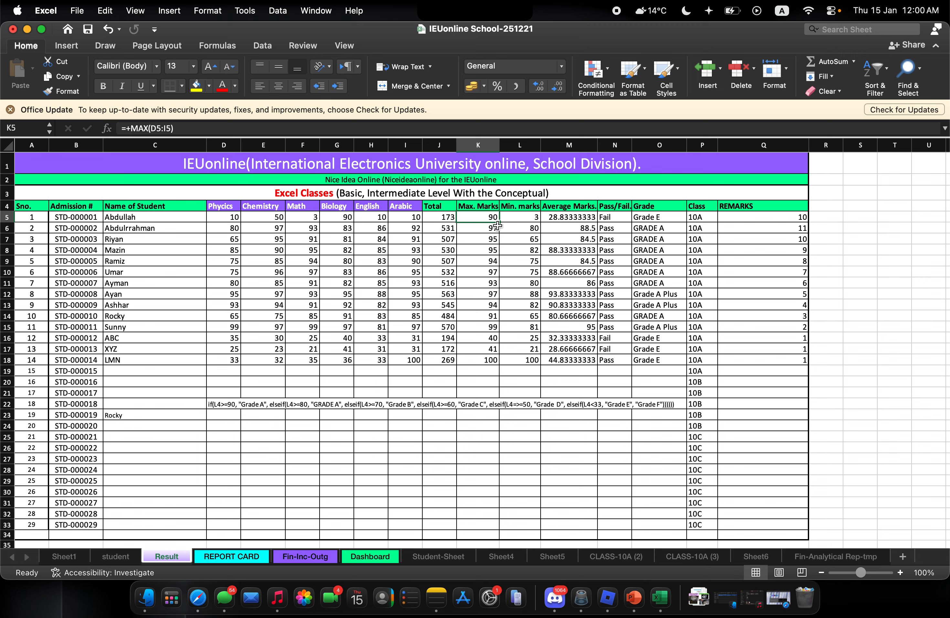
left_click(521, 216)
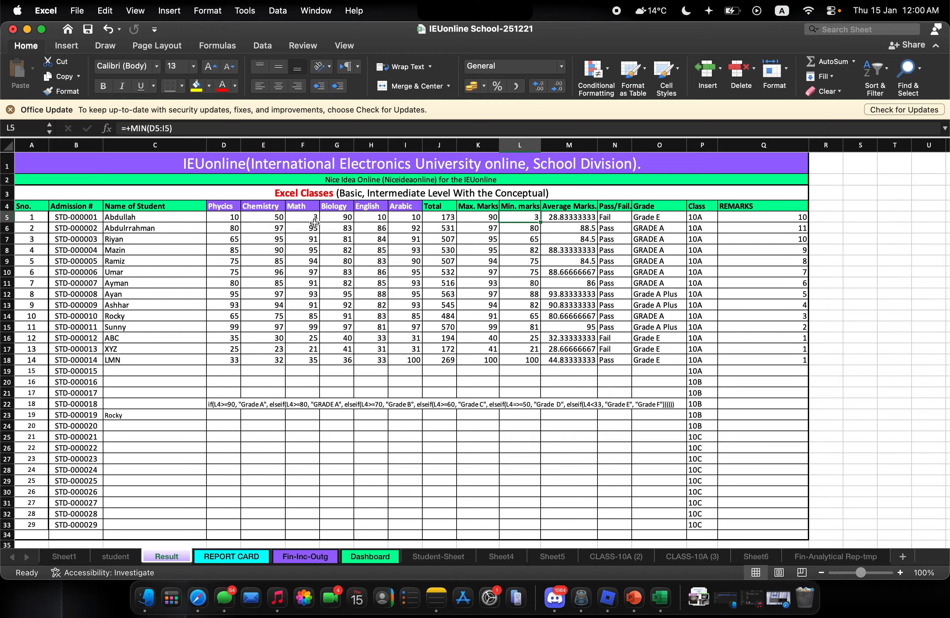
Step: Set the first student's English mark in H5 to 2 and check the Min. marks formula in L5
left_click(367, 218)
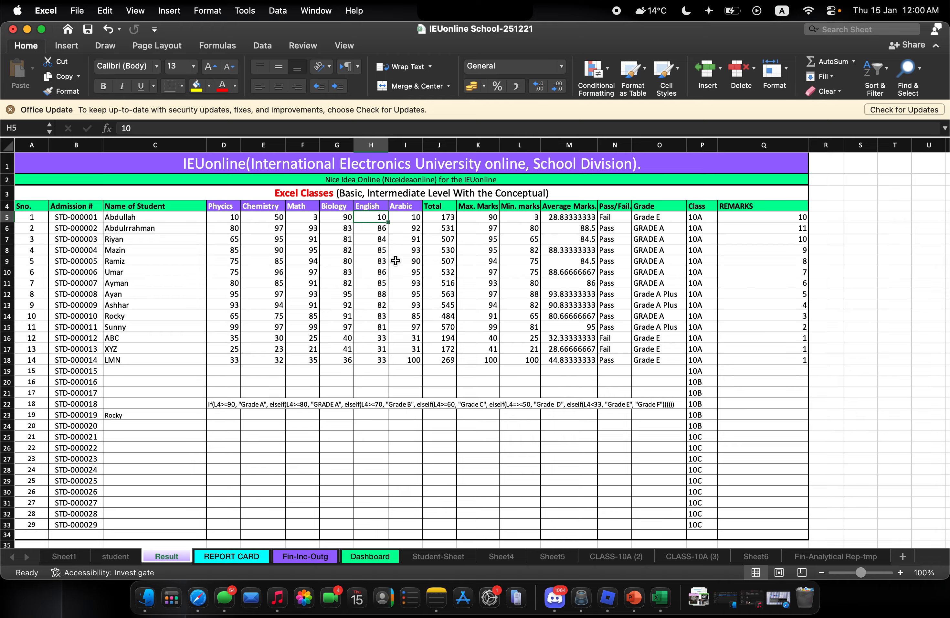
type("2")
key("Return")
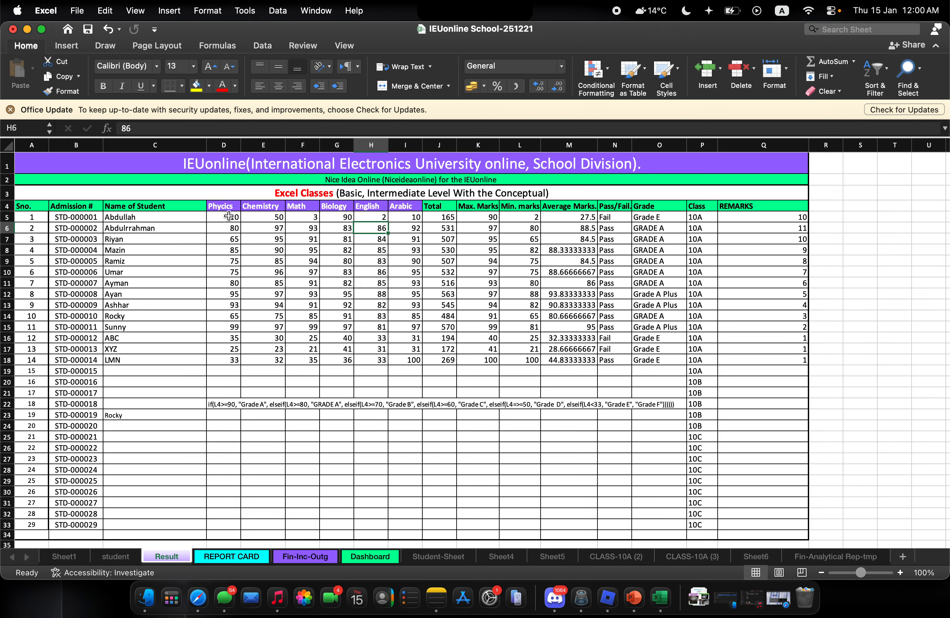
left_click(521, 219)
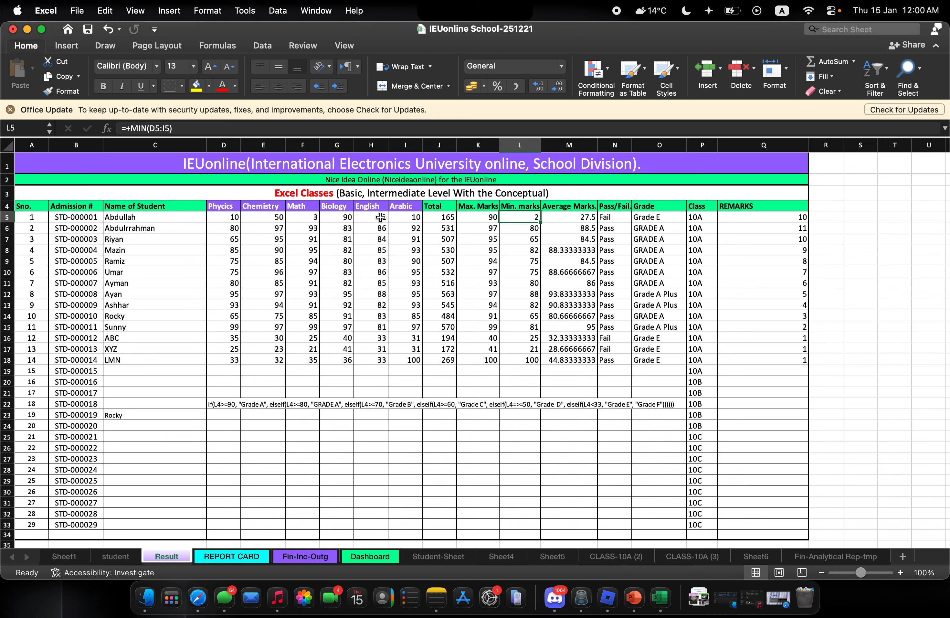
Step: Set the first student's Phycics mark in D5 to 1 and compare the Min. marks and Max. Marks formulas in L5 and K5
left_click(231, 216)
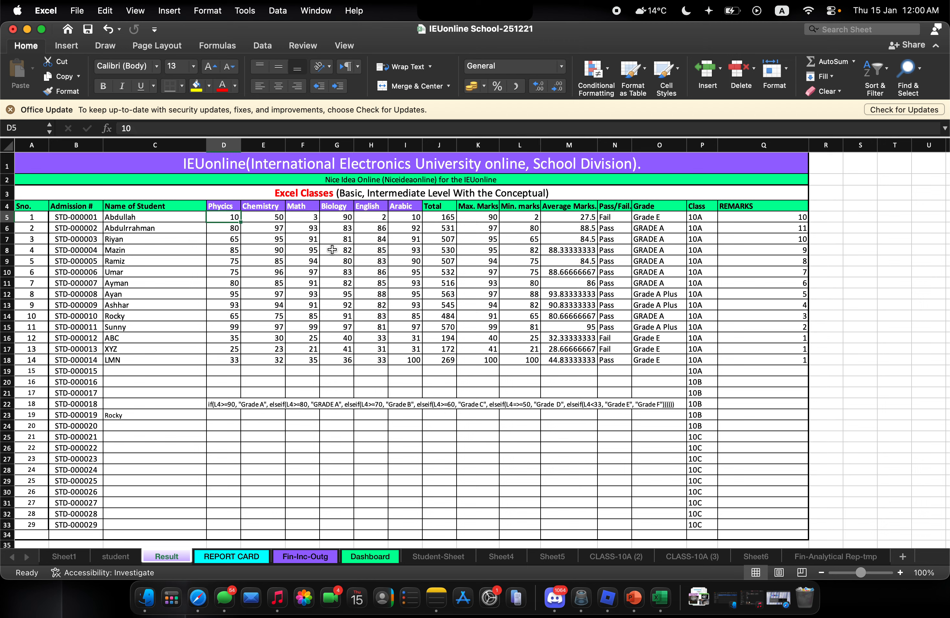
type("1")
left_click(470, 297)
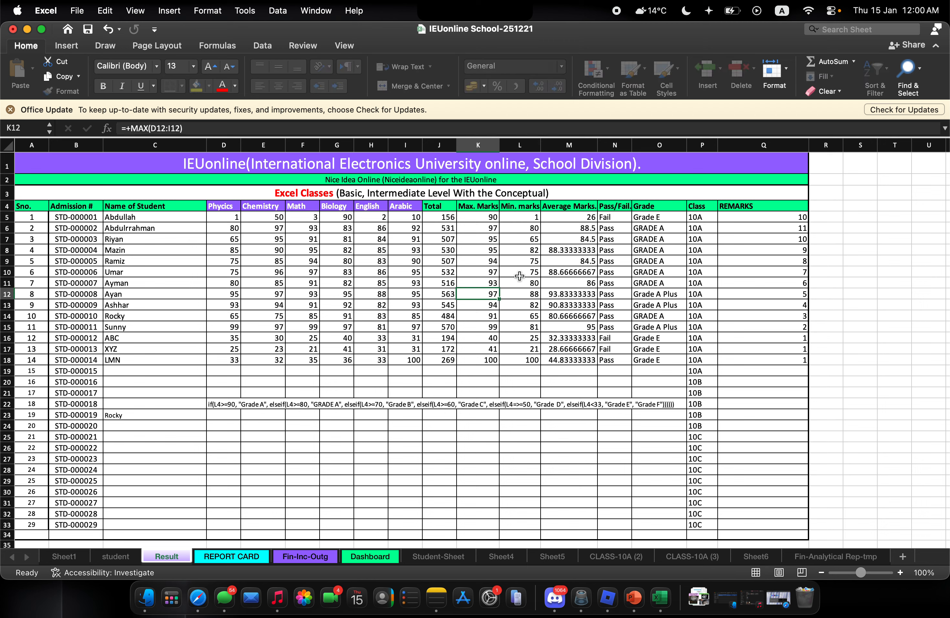
left_click(535, 218)
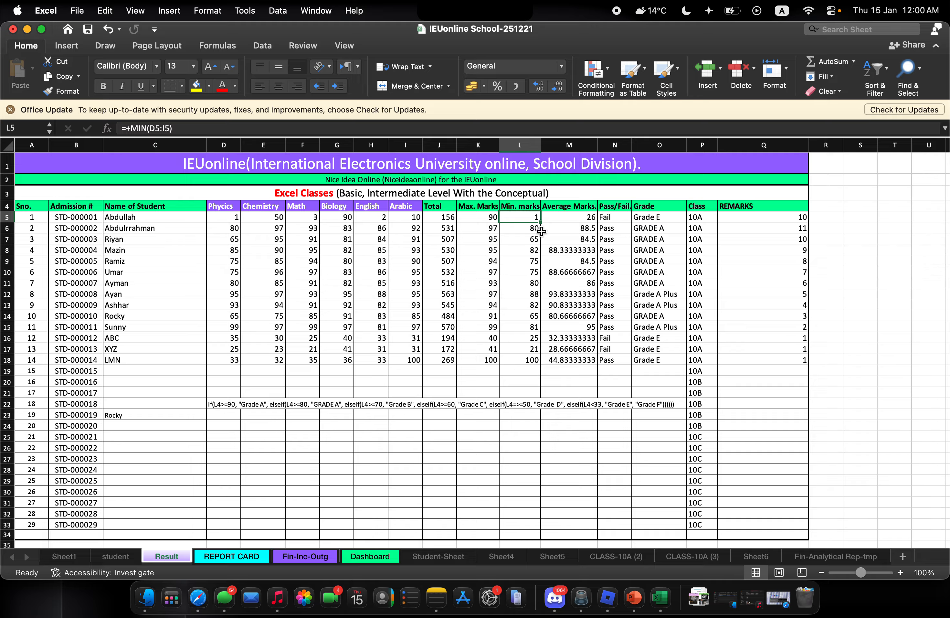
left_click(492, 219)
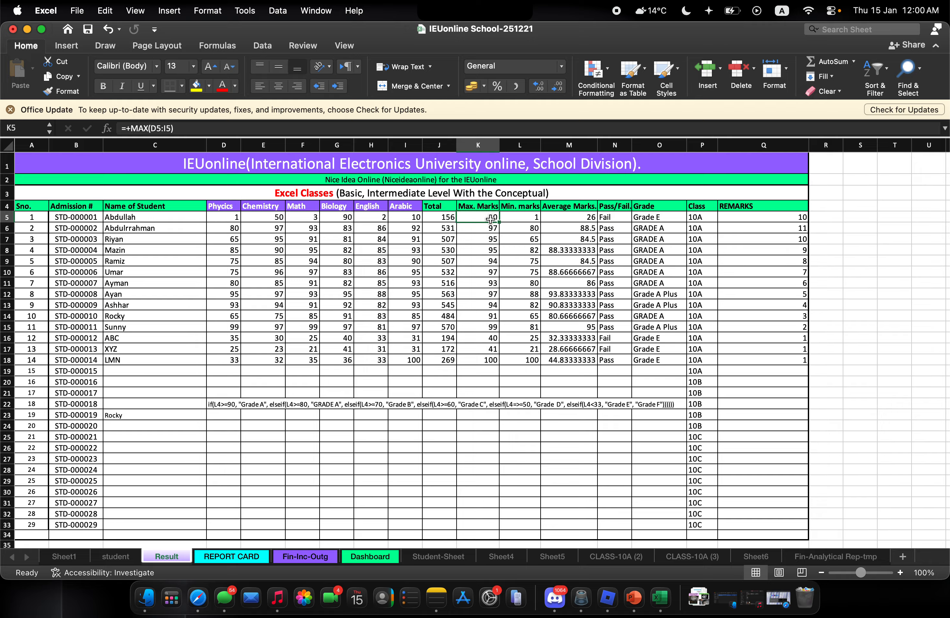
left_click(527, 220)
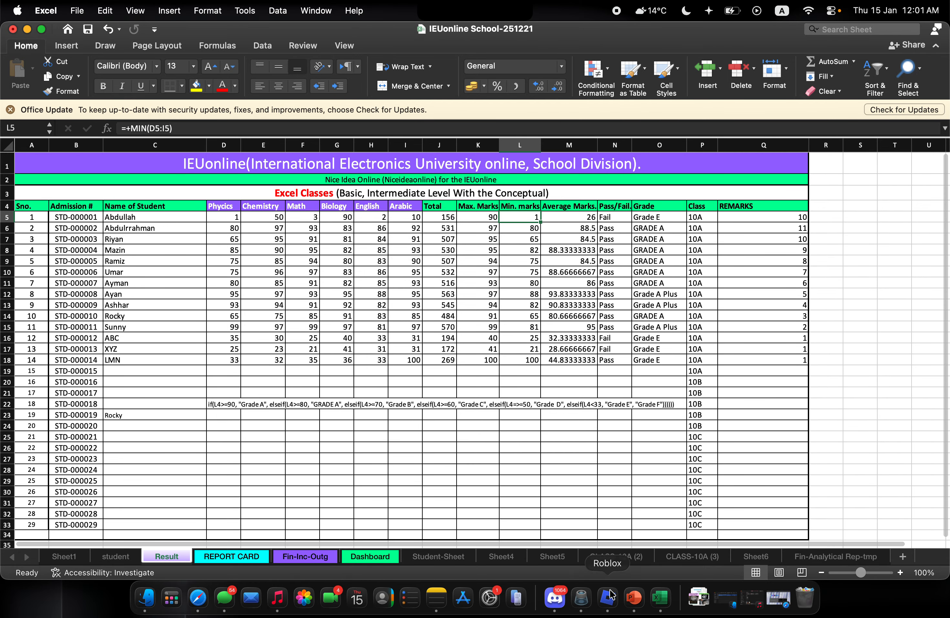
Step: Switch to the PowerPoint lesson presentation and go back to its title slide
left_click(634, 597)
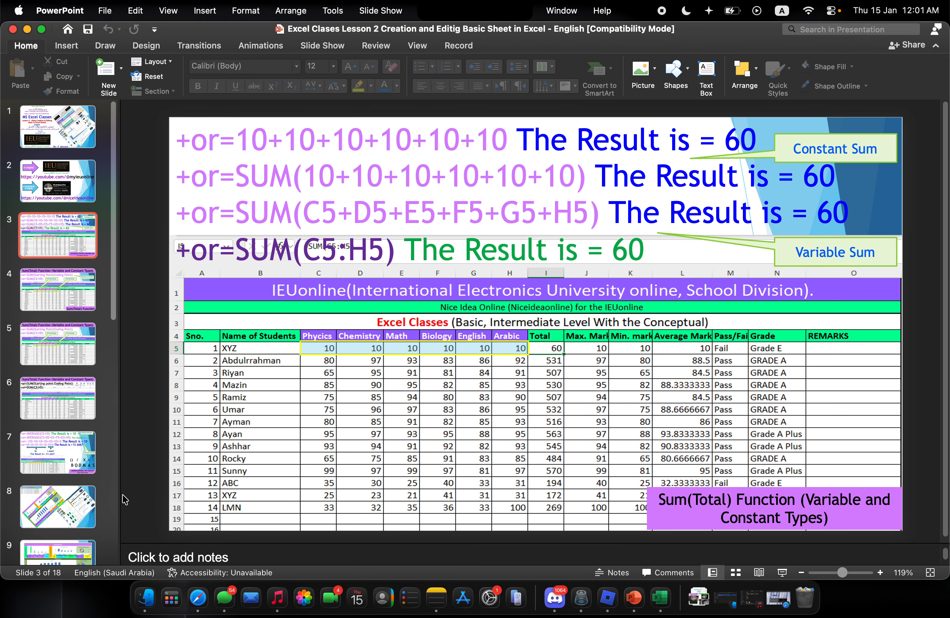
scroll(123, 482, "up", 5)
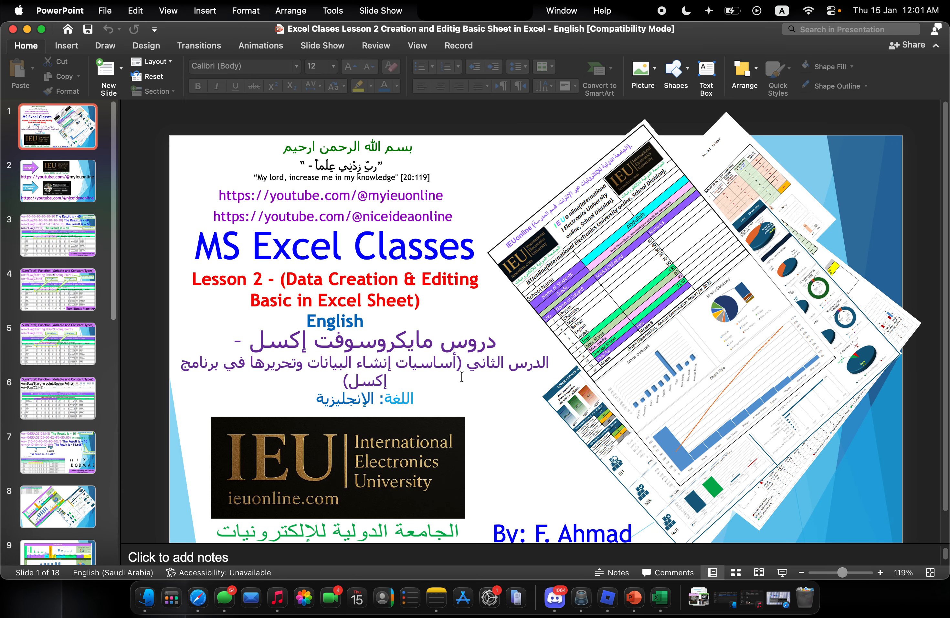